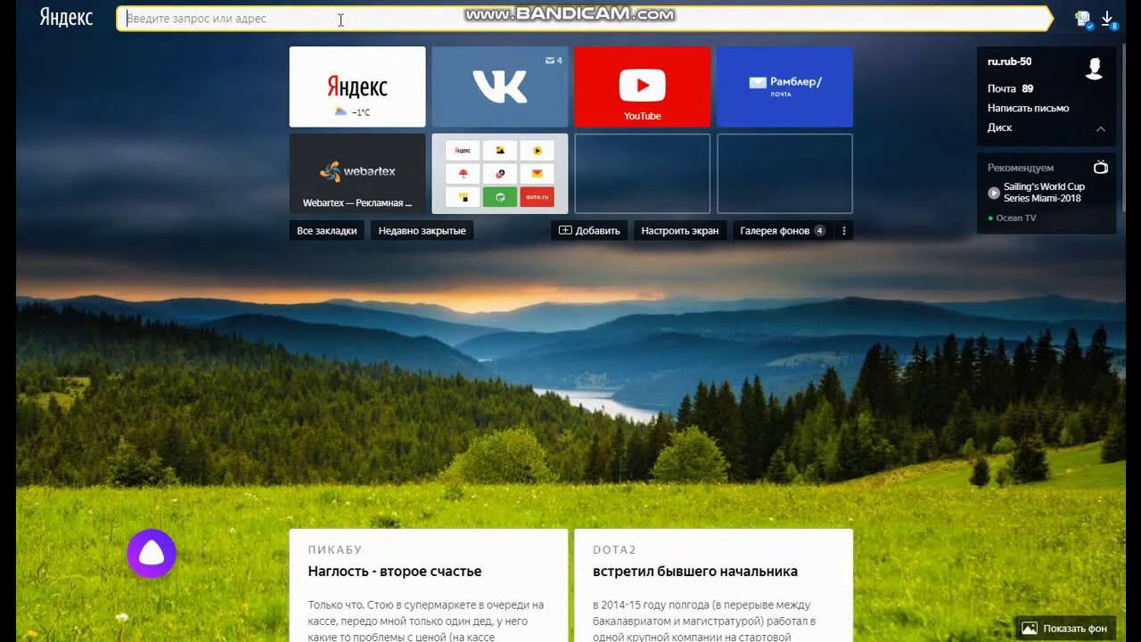
Open the nashydety.ru 'Наши дети' blog from the address bar suggestion for 'т'
left_click(340, 20)
type("т")
left_click(311, 98)
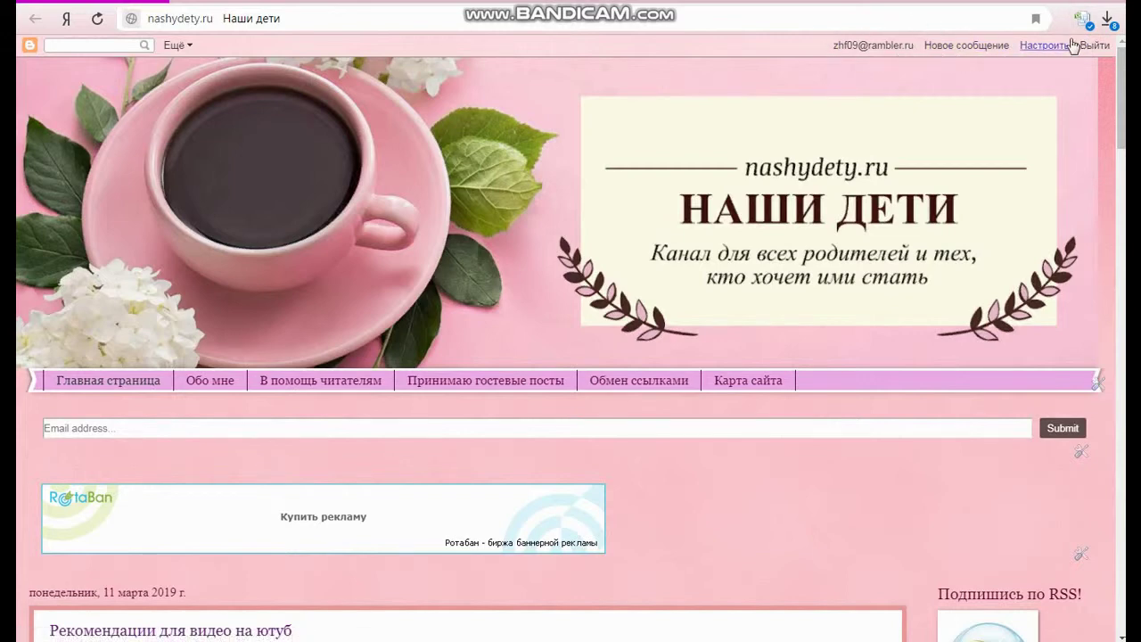
Go from the blog to the Blogger dashboard and create a new empty post
left_click(960, 52)
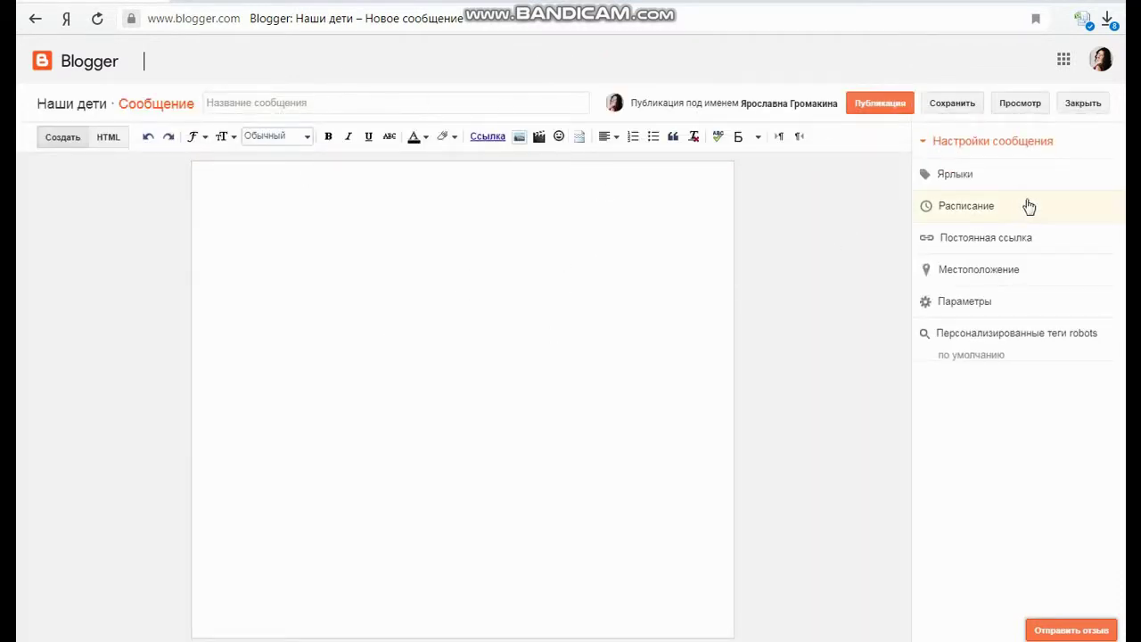
key("alt+Left")
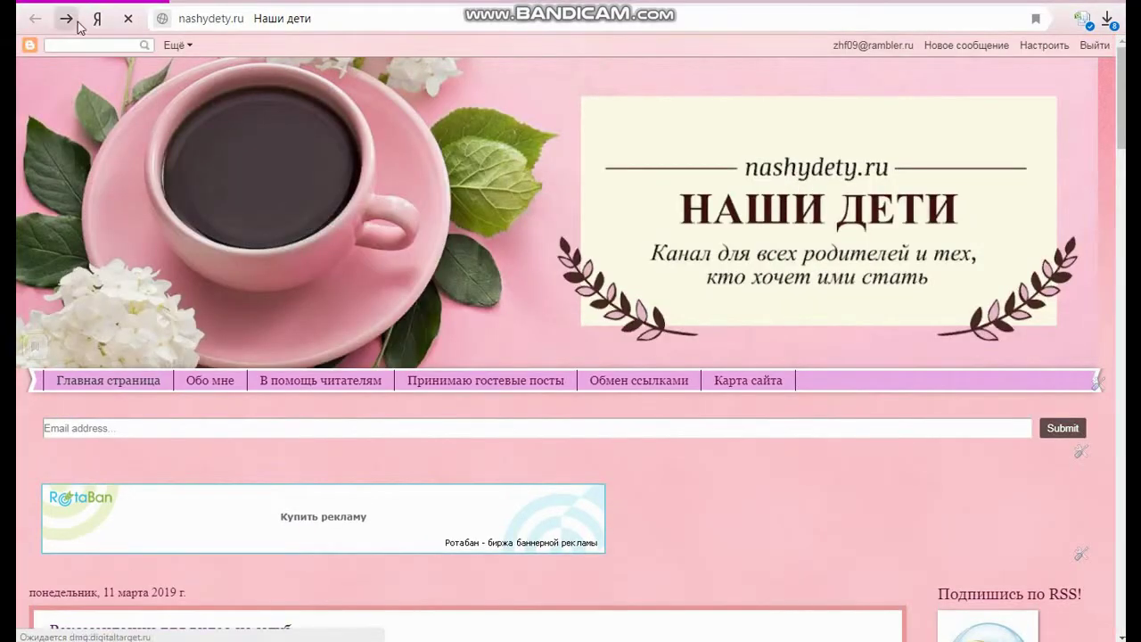
left_click(27, 49)
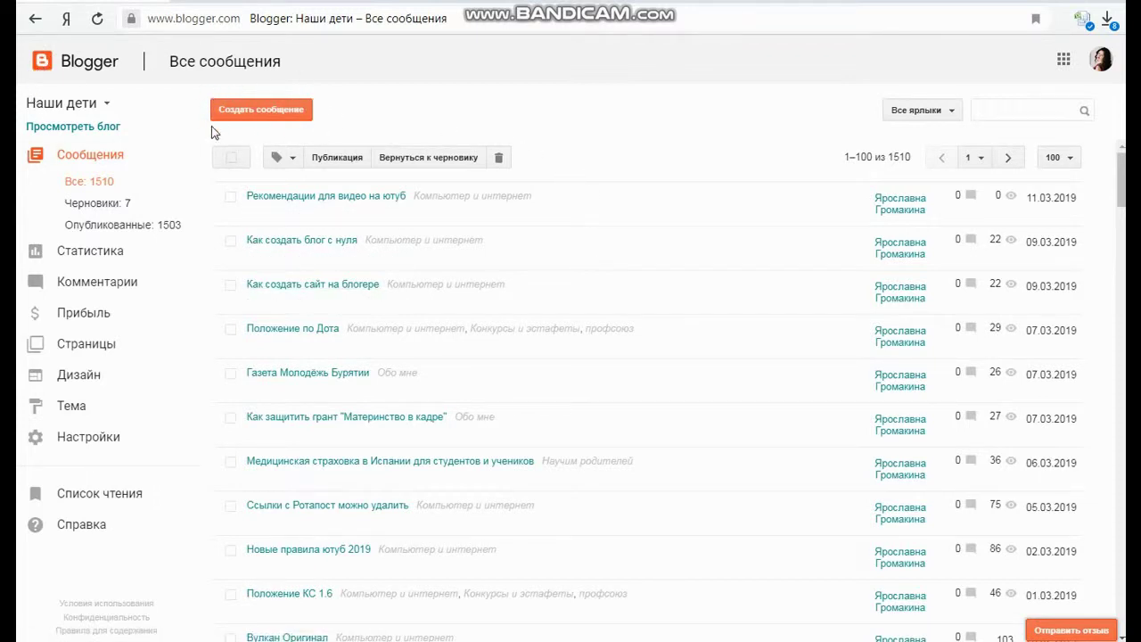
left_click(268, 109)
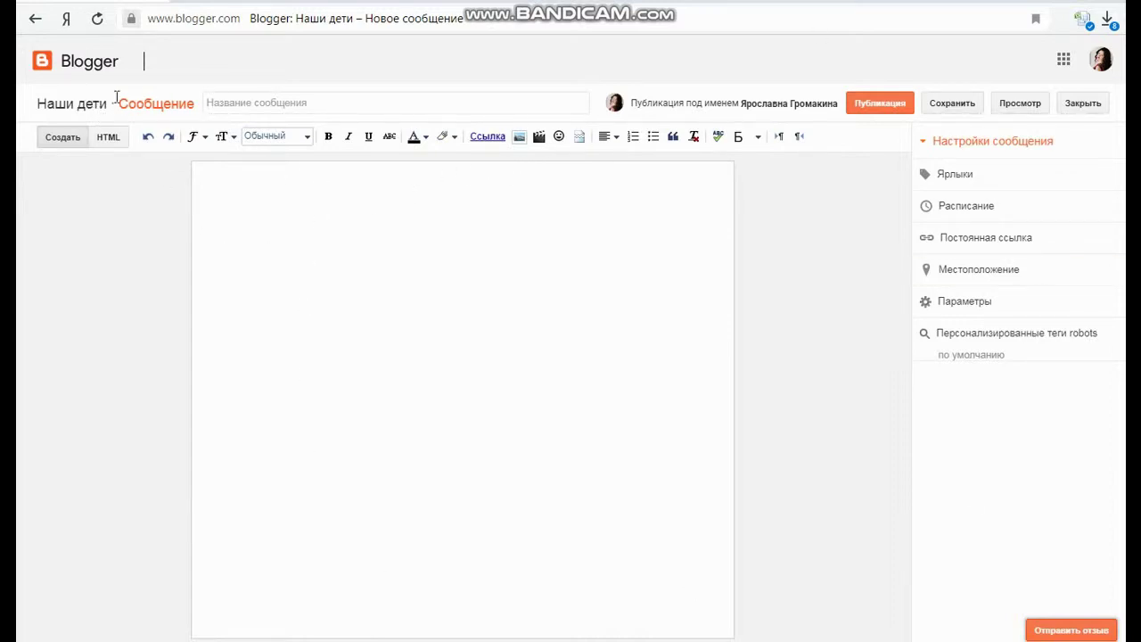
Title the post 'Привет' and type a line of placeholder text in the body
left_click(269, 104)
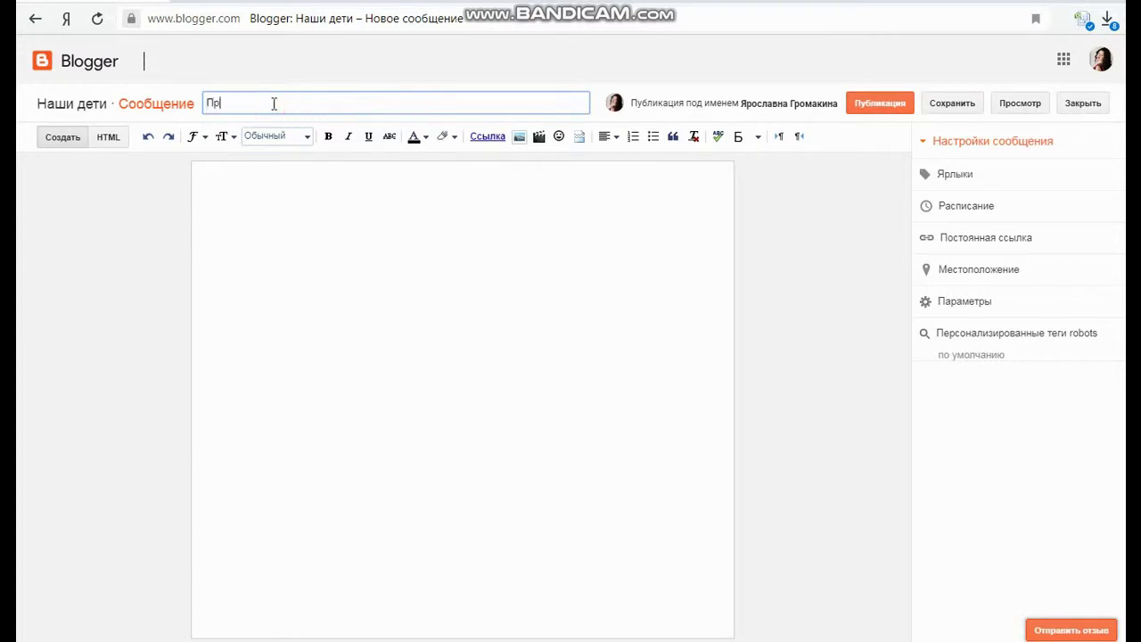
left_click(301, 173)
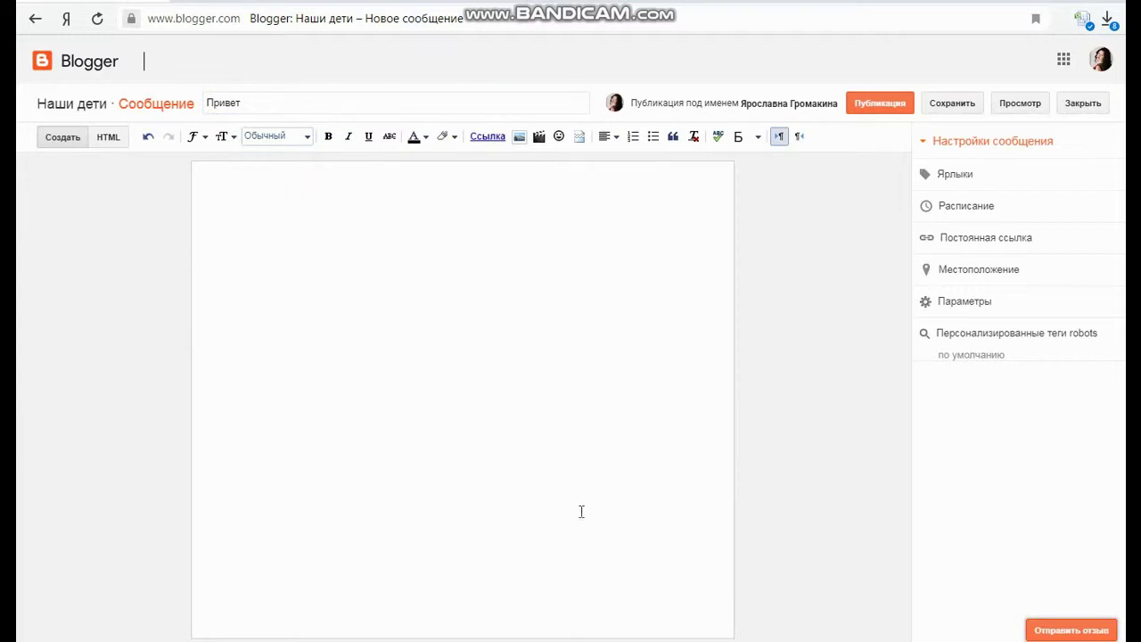
type("вн")
Insert a read-more break, add the line 'ьььпьп' below it, and open the link dialog
left_click(579, 139)
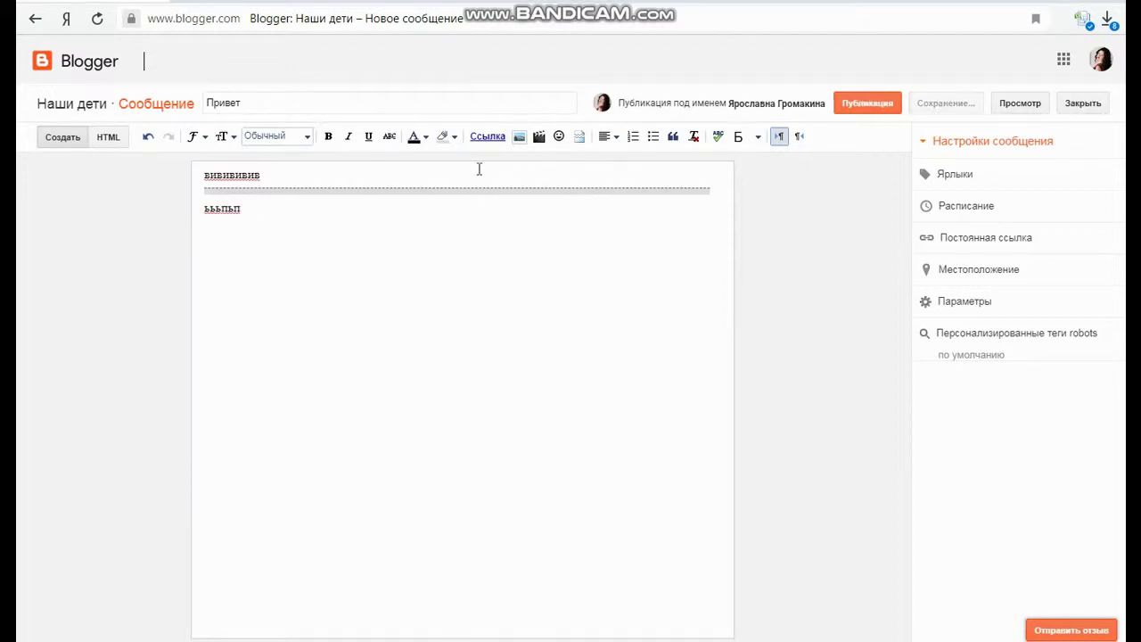
left_click(486, 136)
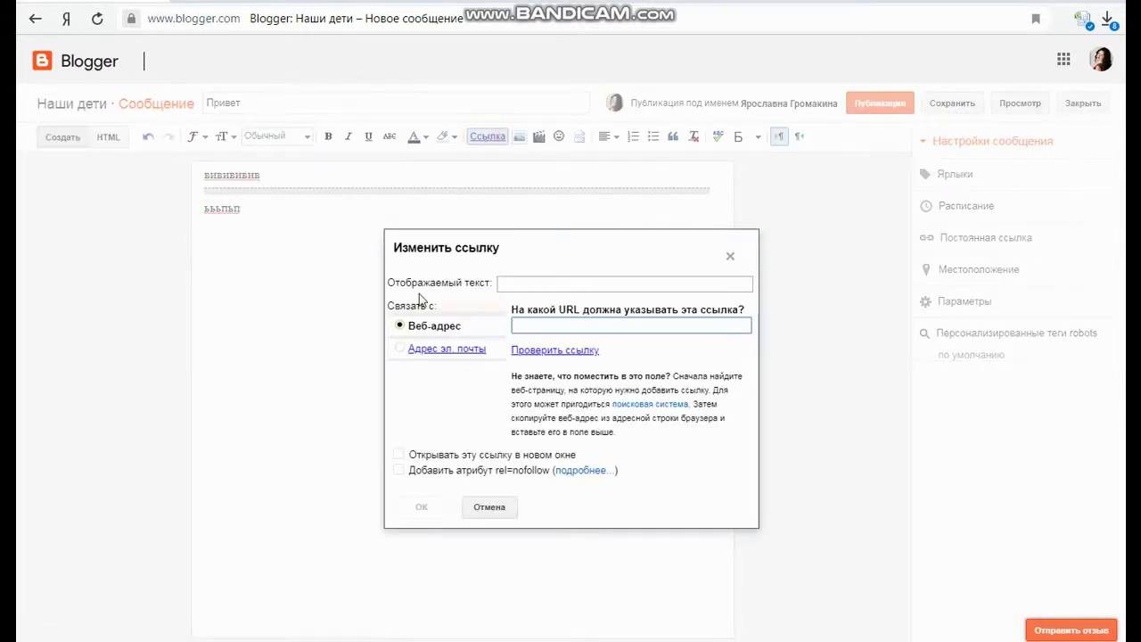
Copy the VK profile page address and paste it into Blogger's link URL field
key("ctrl+t")
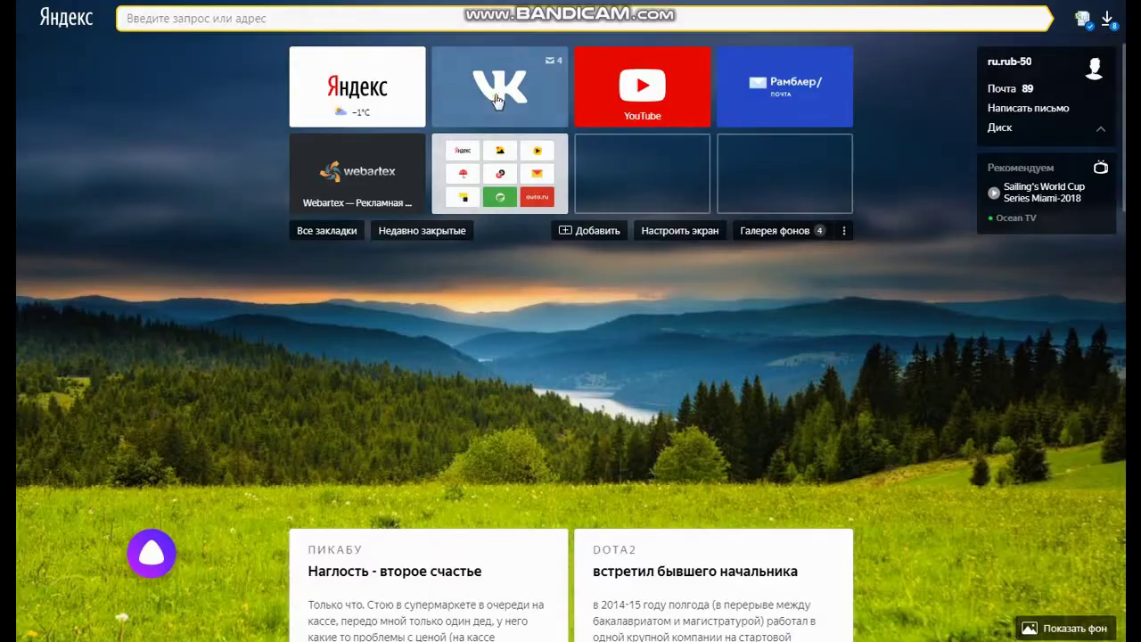
left_click(496, 96)
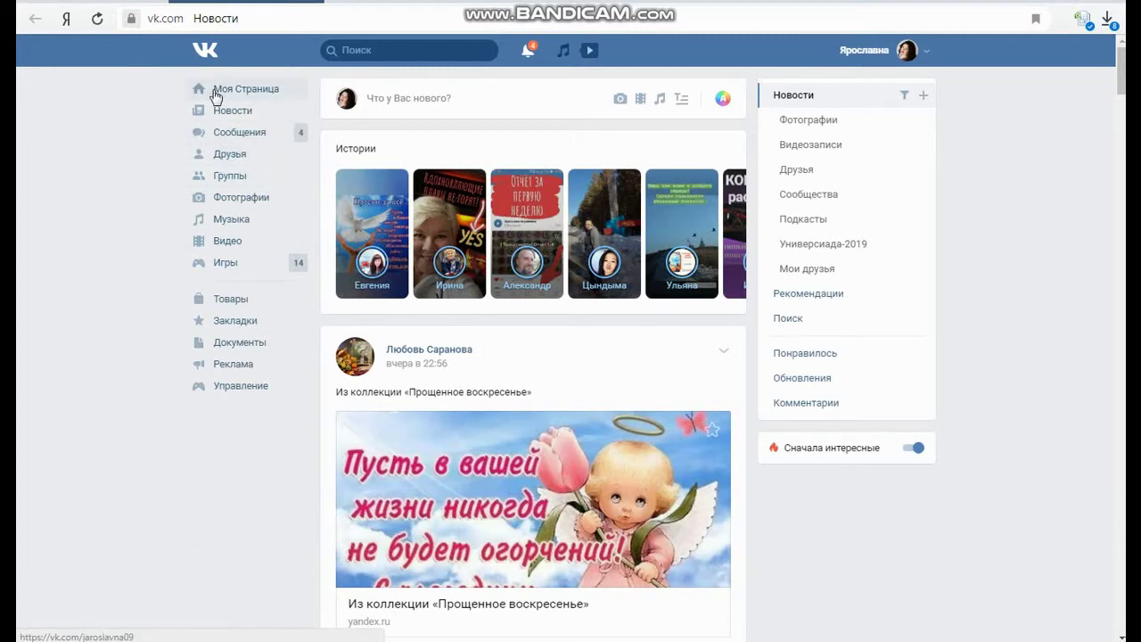
left_click(378, 18)
key("ctrl+c")
right_click(272, 18)
left_click(295, 70)
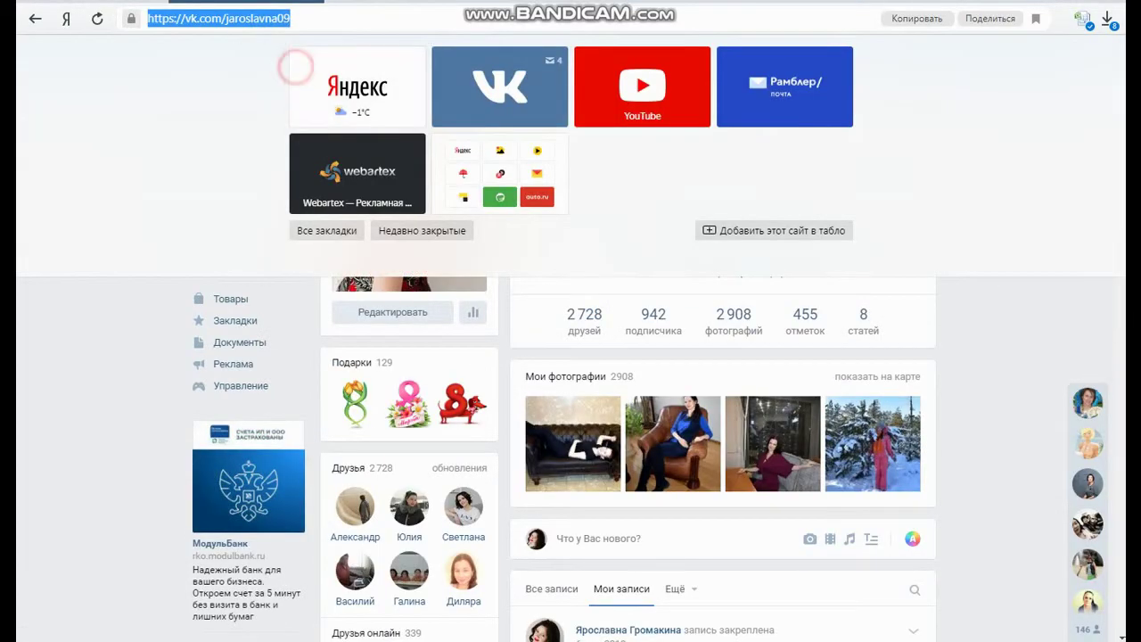
key("ctrl+Tab")
right_click(578, 327)
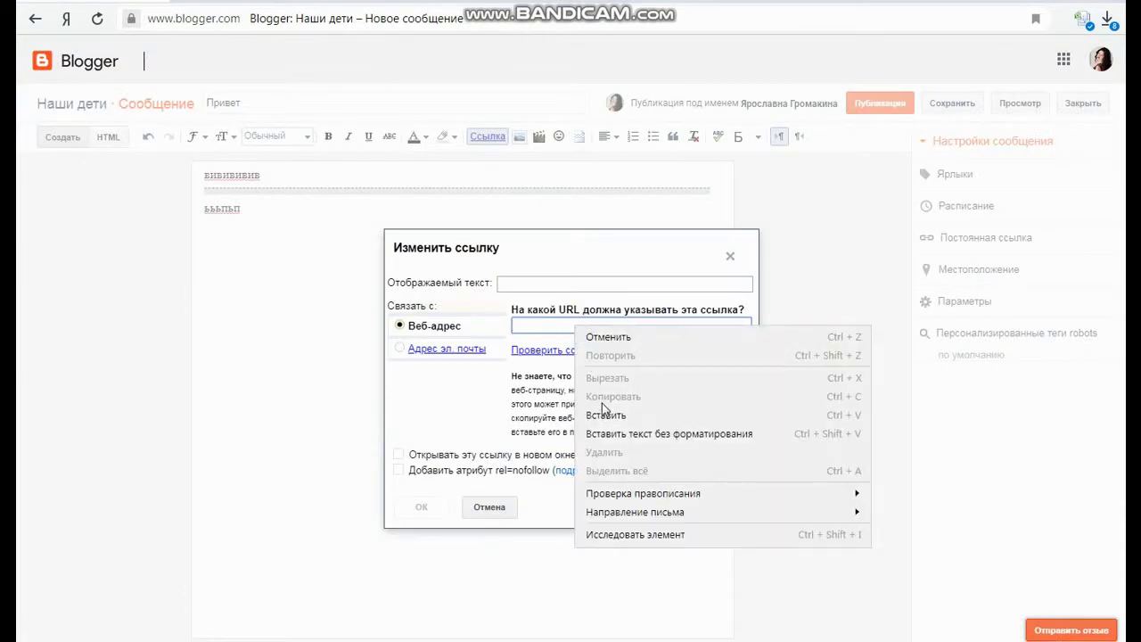
left_click(600, 410)
Insert the VK address as a bare link, then paste it into a second link
left_click(423, 515)
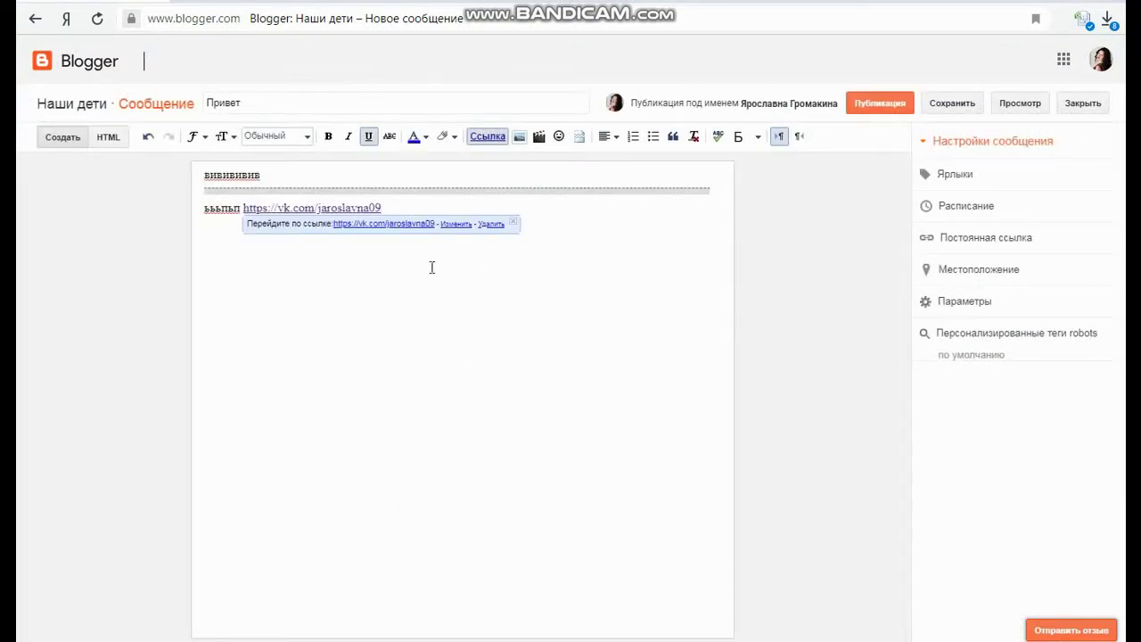
left_click(405, 272)
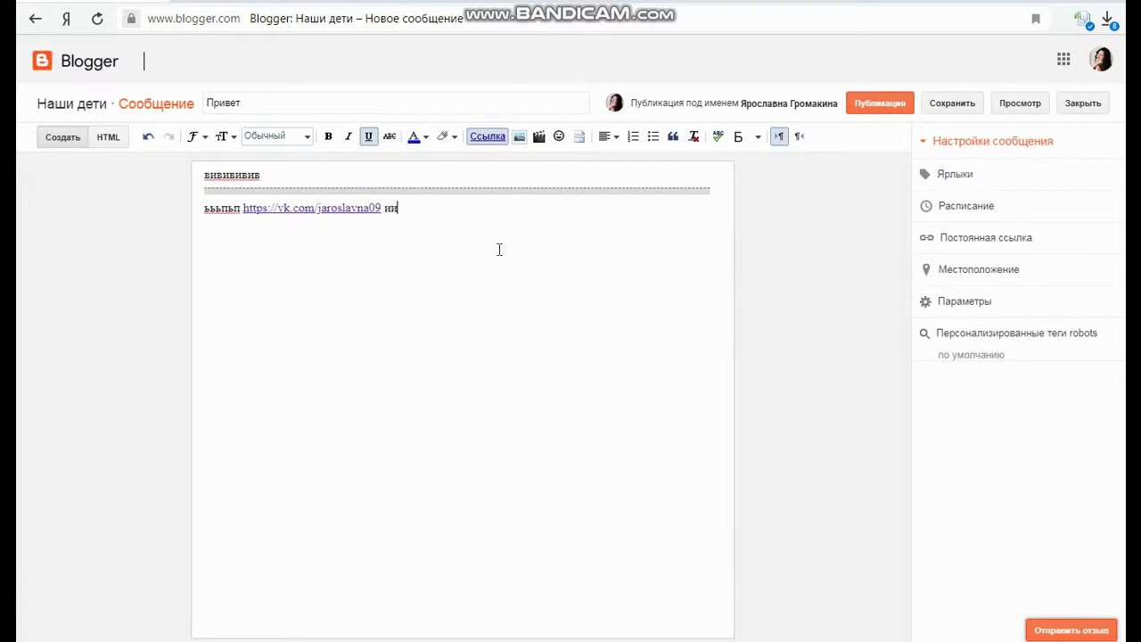
left_click(489, 137)
right_click(565, 327)
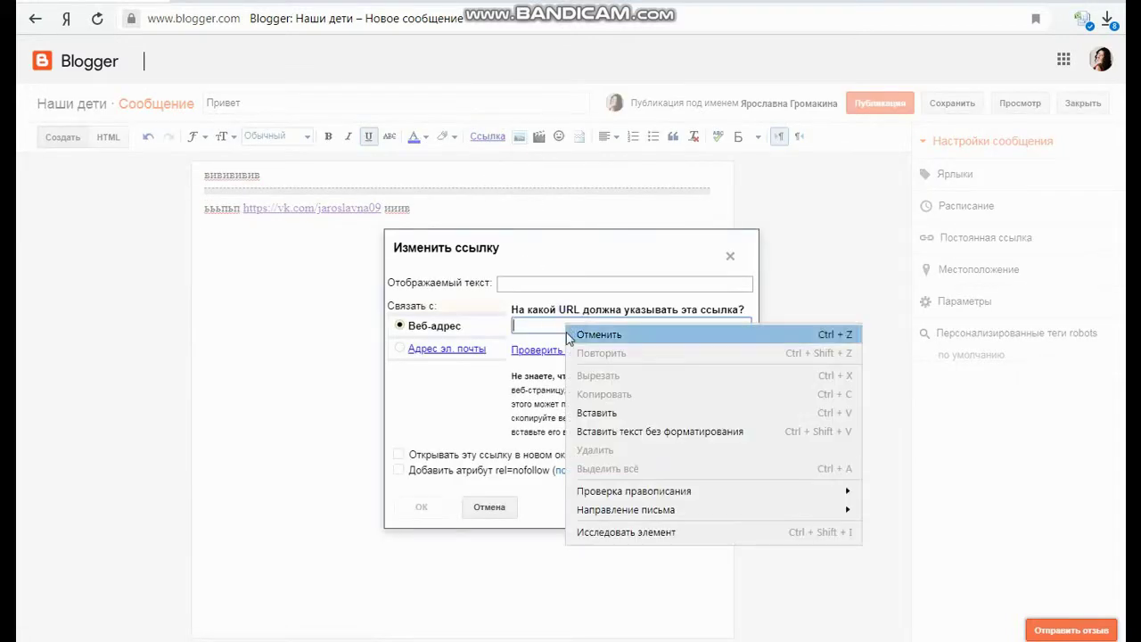
left_click(599, 414)
Replace the second link's display text with the author's full name and insert it
left_click_drag(635, 284, 496, 295)
key("BackSpace")
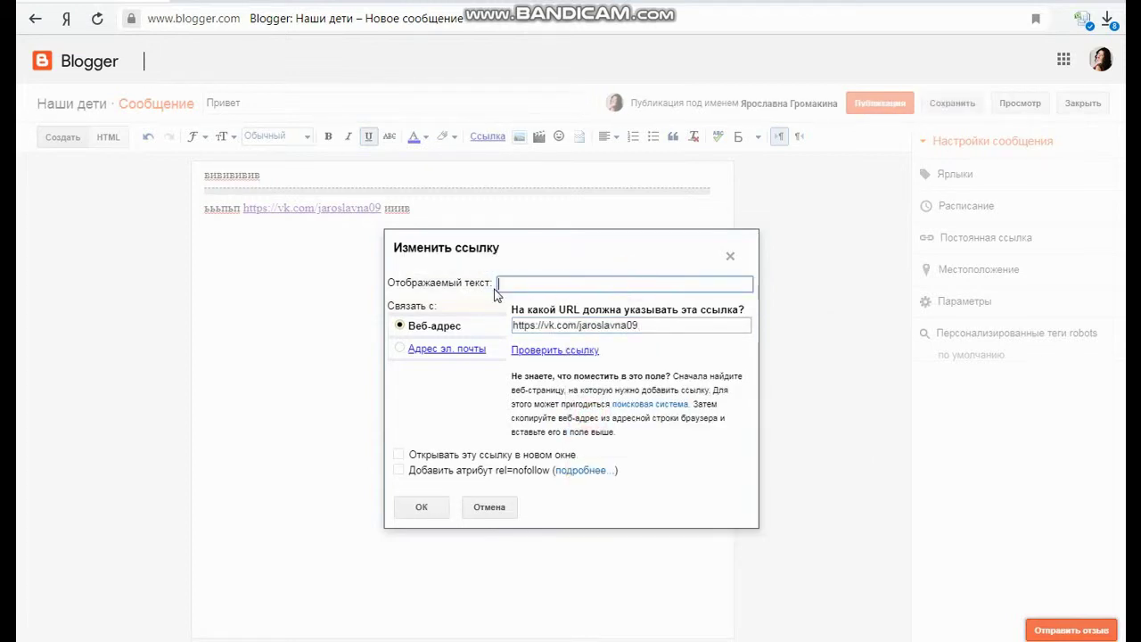
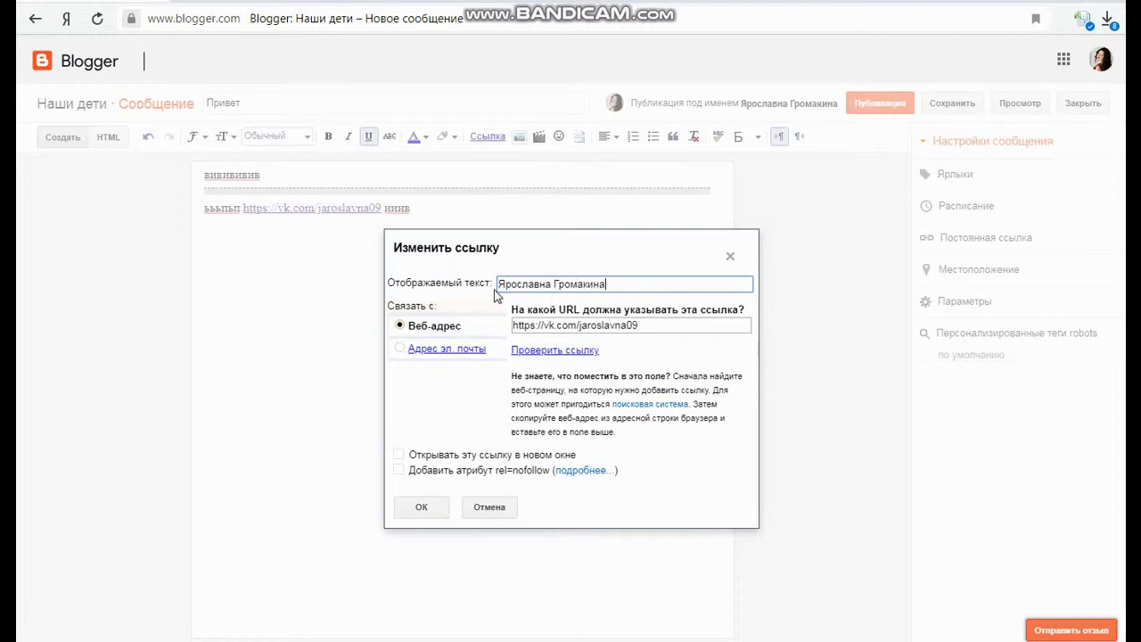
left_click(423, 508)
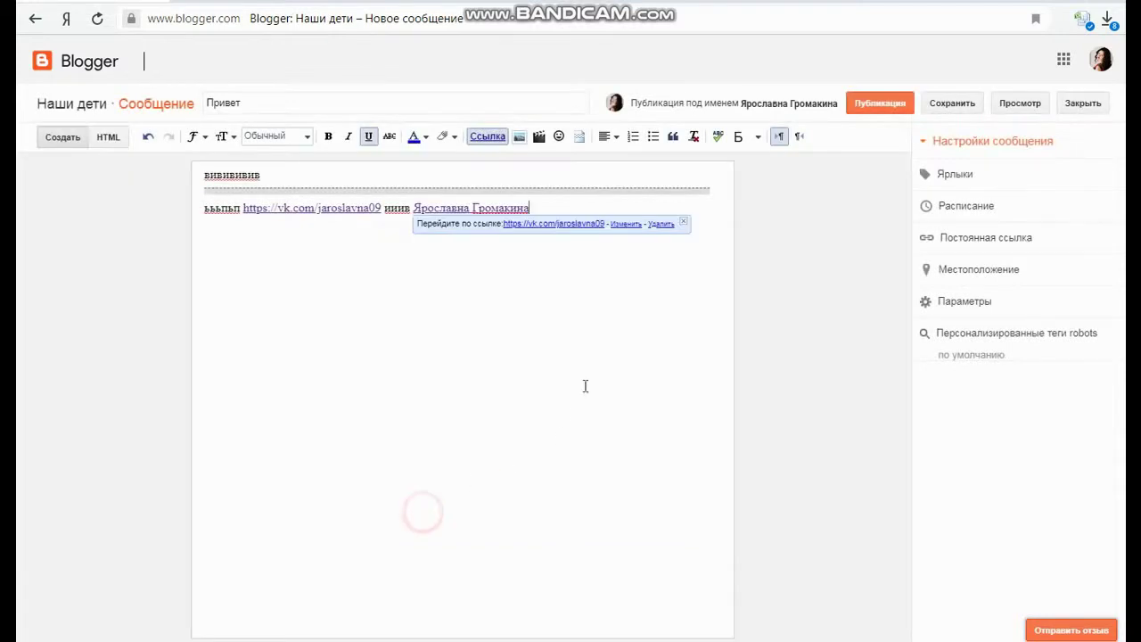
left_click(541, 207)
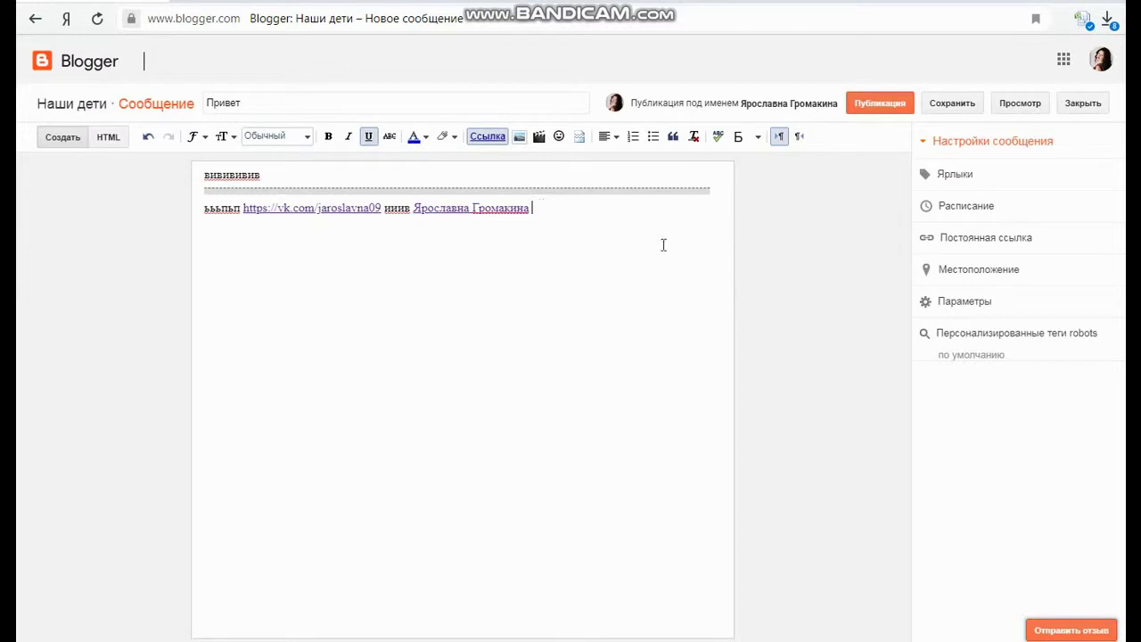
Type the line 'рарар' and apply the Times font to it
type("рарарр")
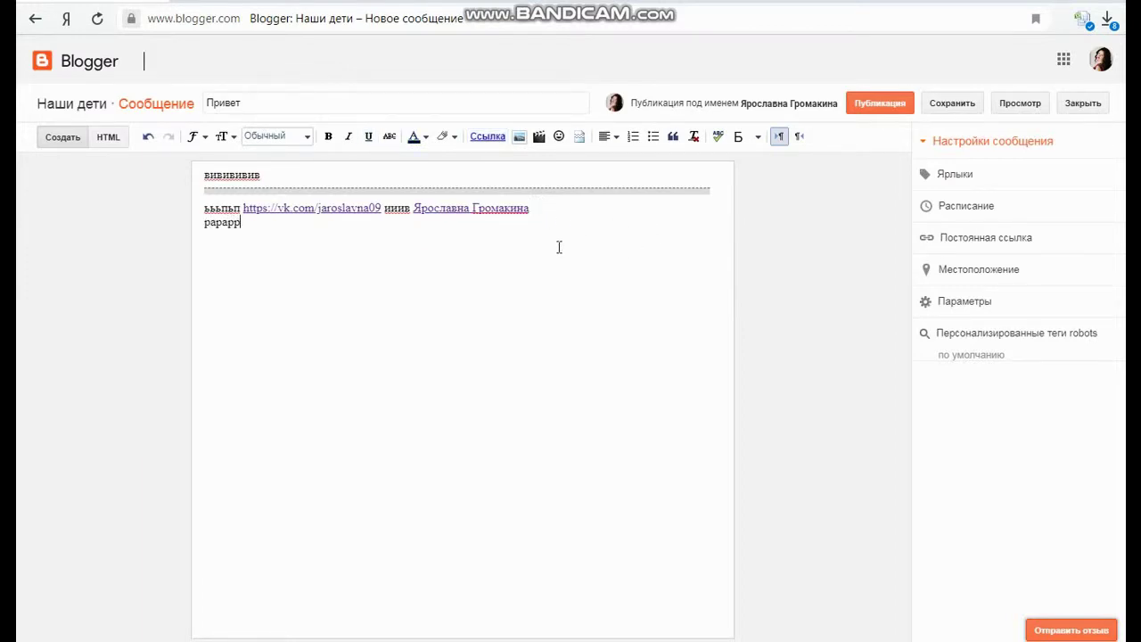
key("Return")
left_click(203, 138)
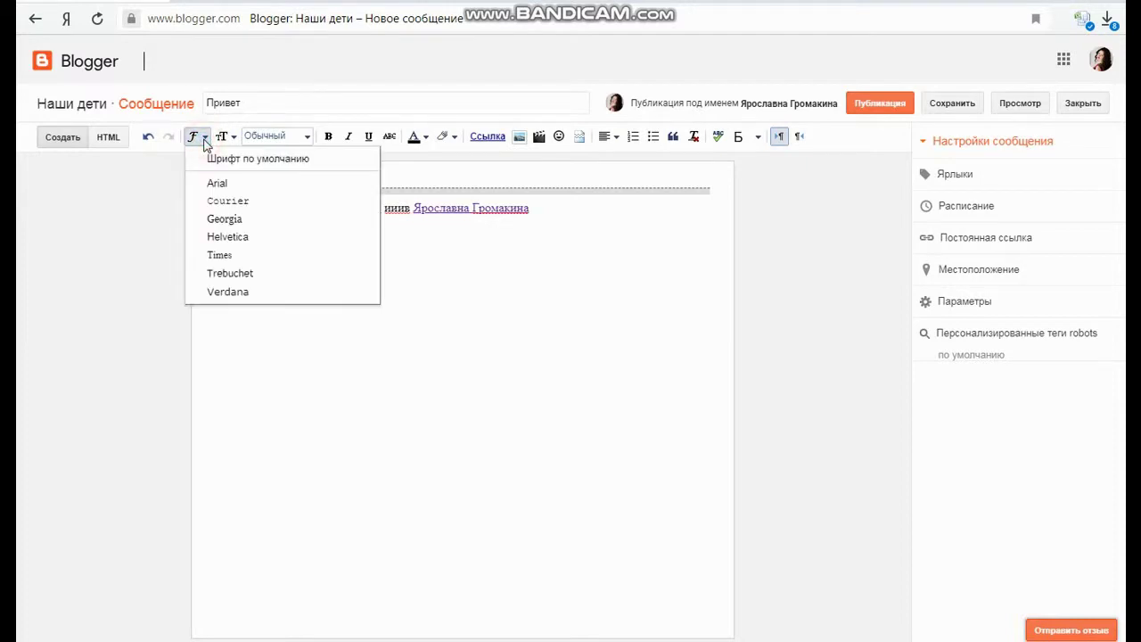
left_click(224, 136)
left_click(192, 137)
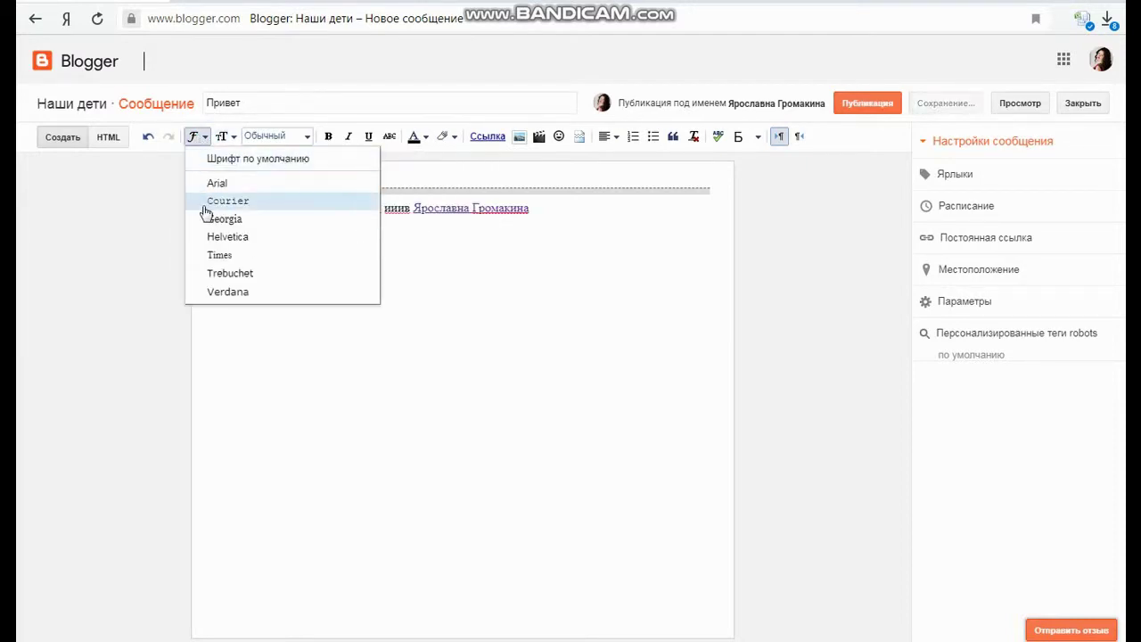
left_click(416, 283)
left_click_drag(251, 224, 186, 230)
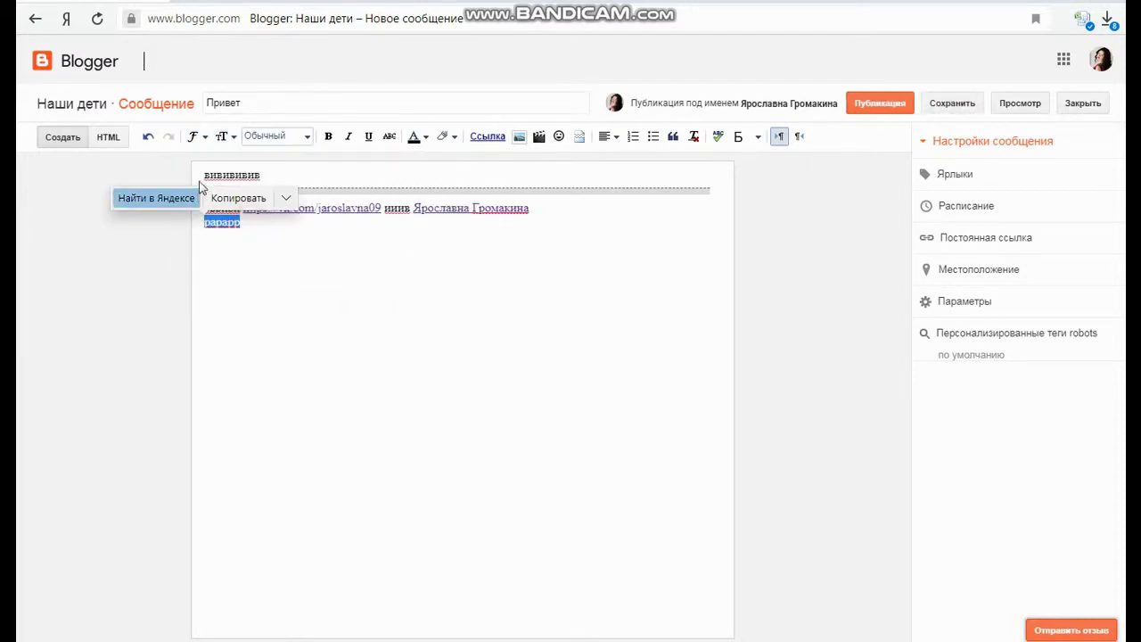
left_click(207, 137)
left_click(234, 255)
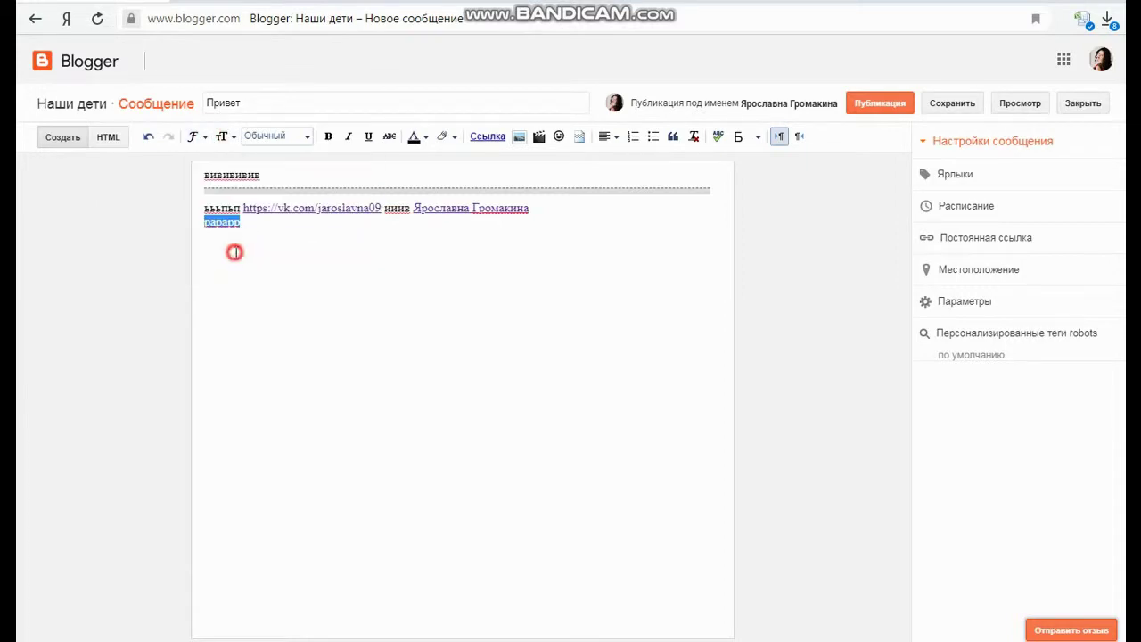
Set that line to the 'Очень большой' text size
left_click(272, 236)
left_click_drag(255, 227, 204, 230)
left_click(227, 137)
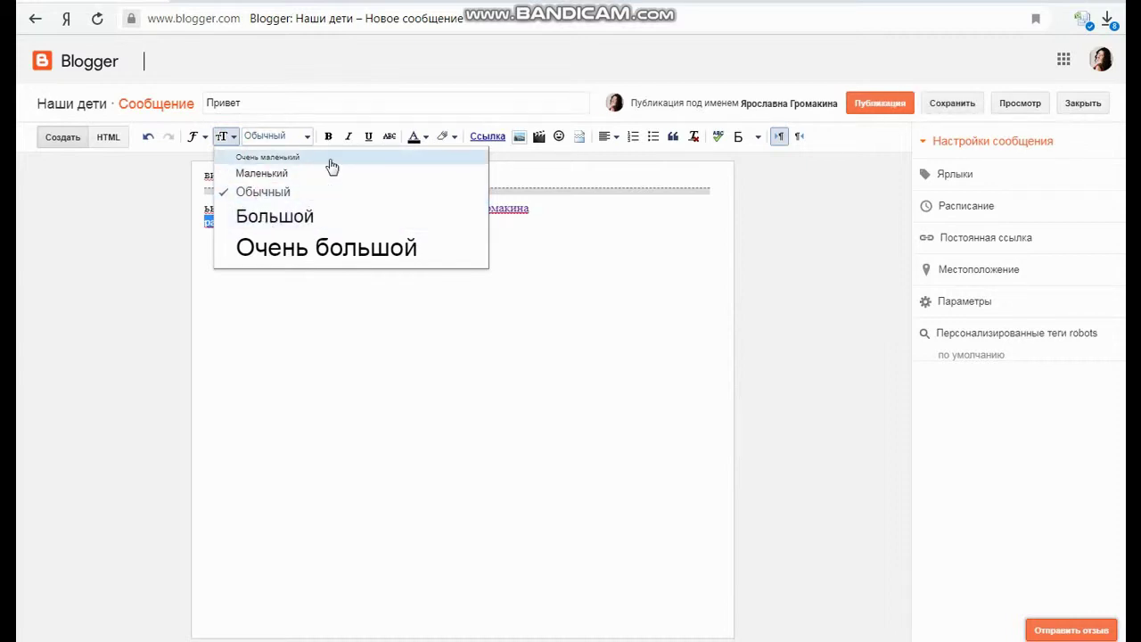
left_click(330, 255)
Type 'рлрл', format it as a Подзаголовок subheading, and start a new line below
double_click(285, 232)
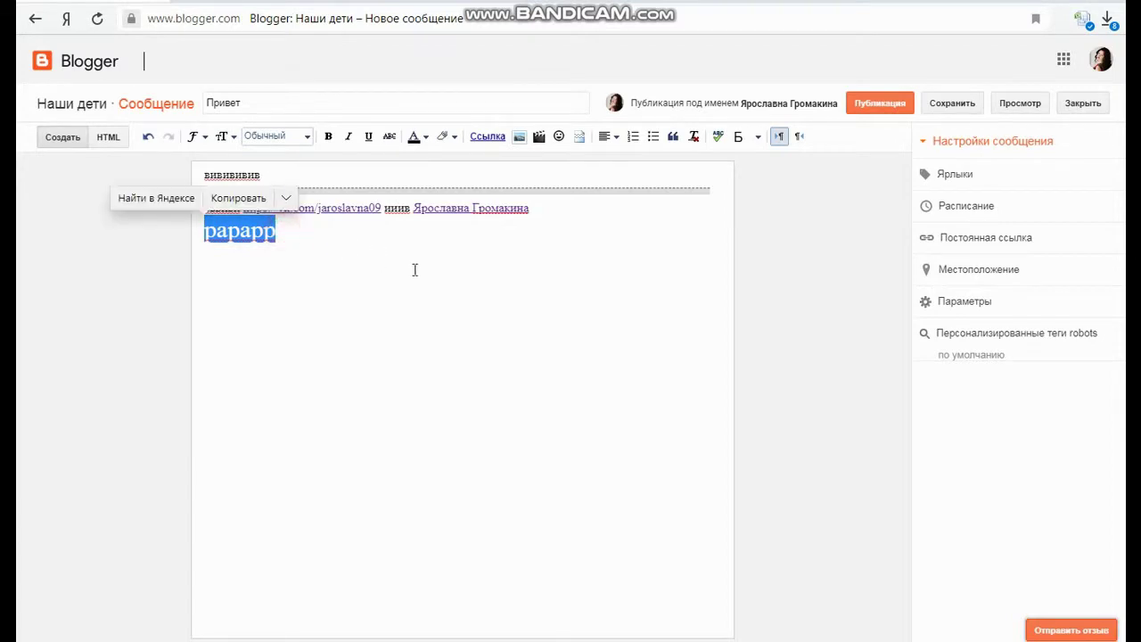
left_click(320, 228)
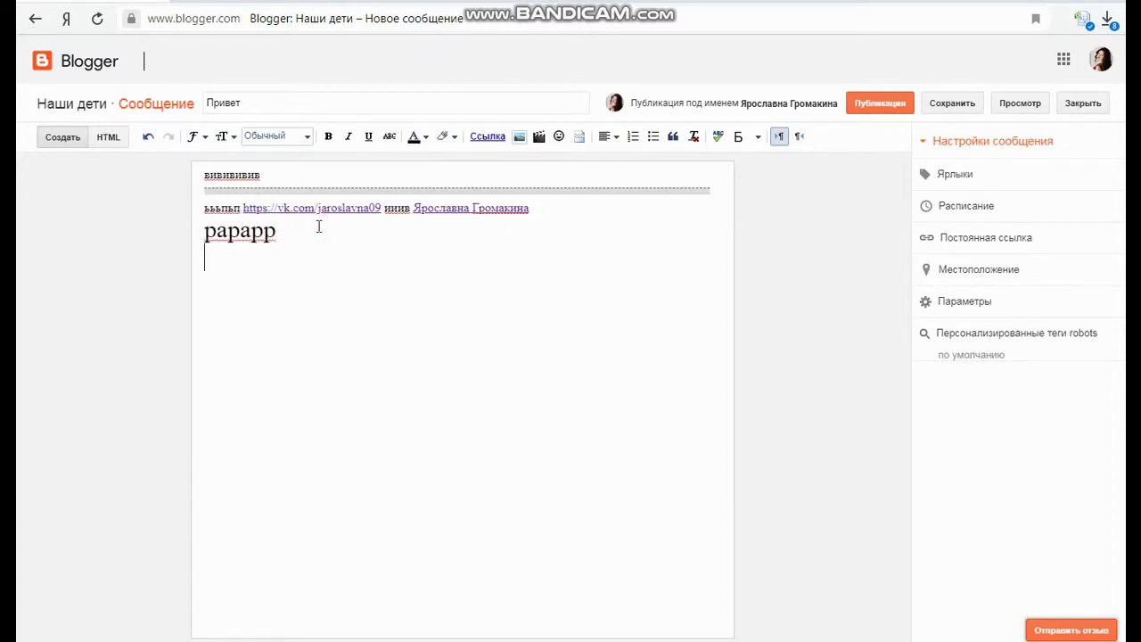
type("рлрл")
left_click(306, 138)
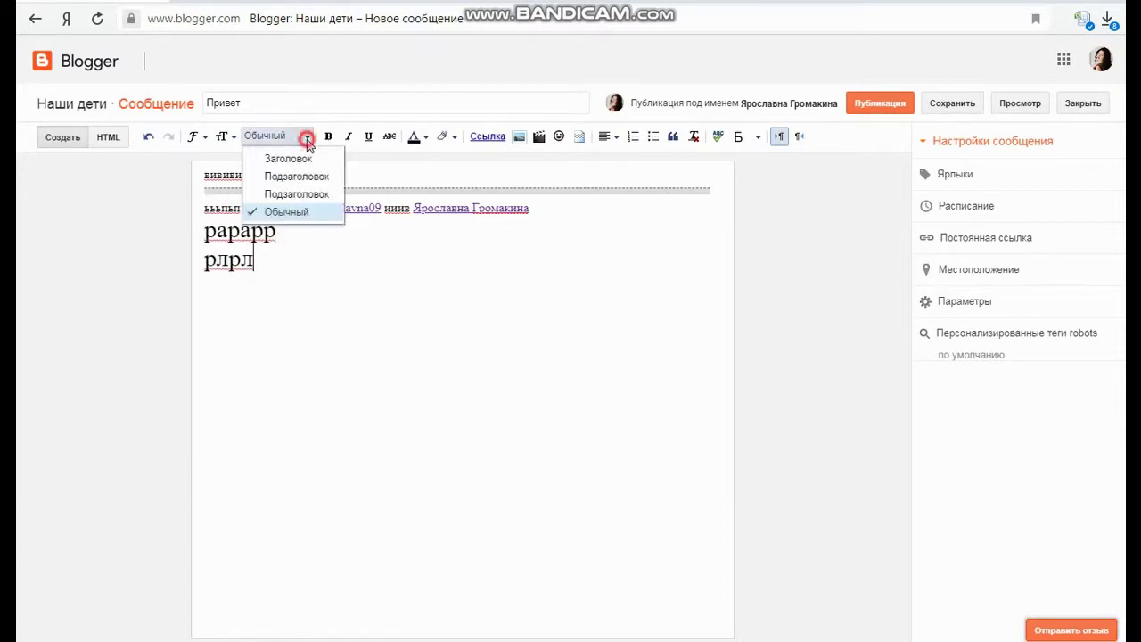
left_click(288, 191)
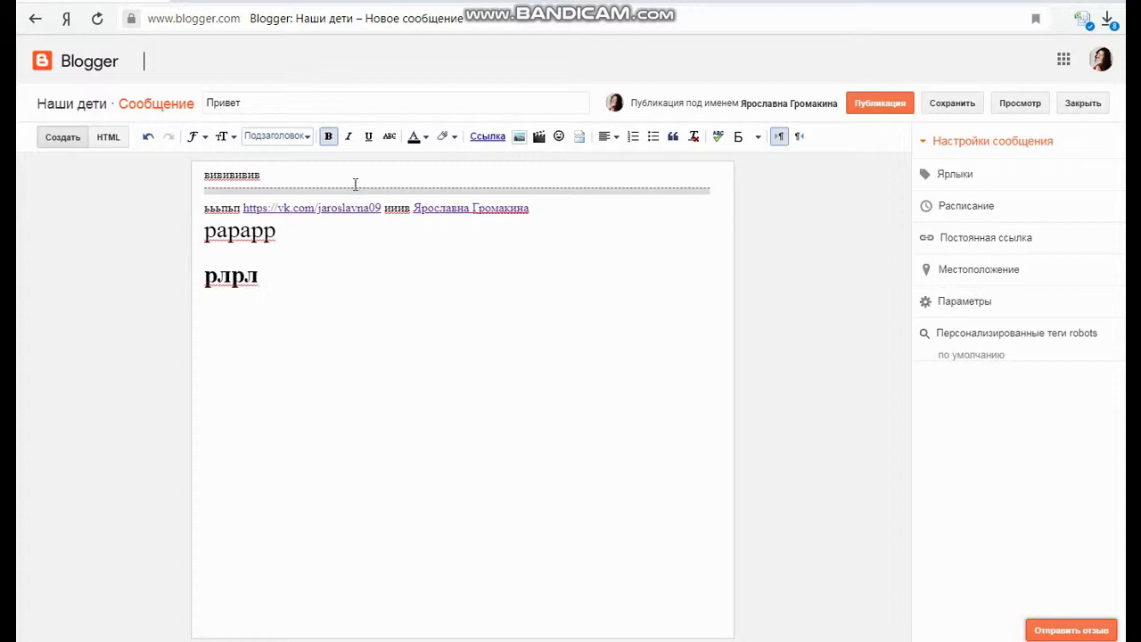
key("Return")
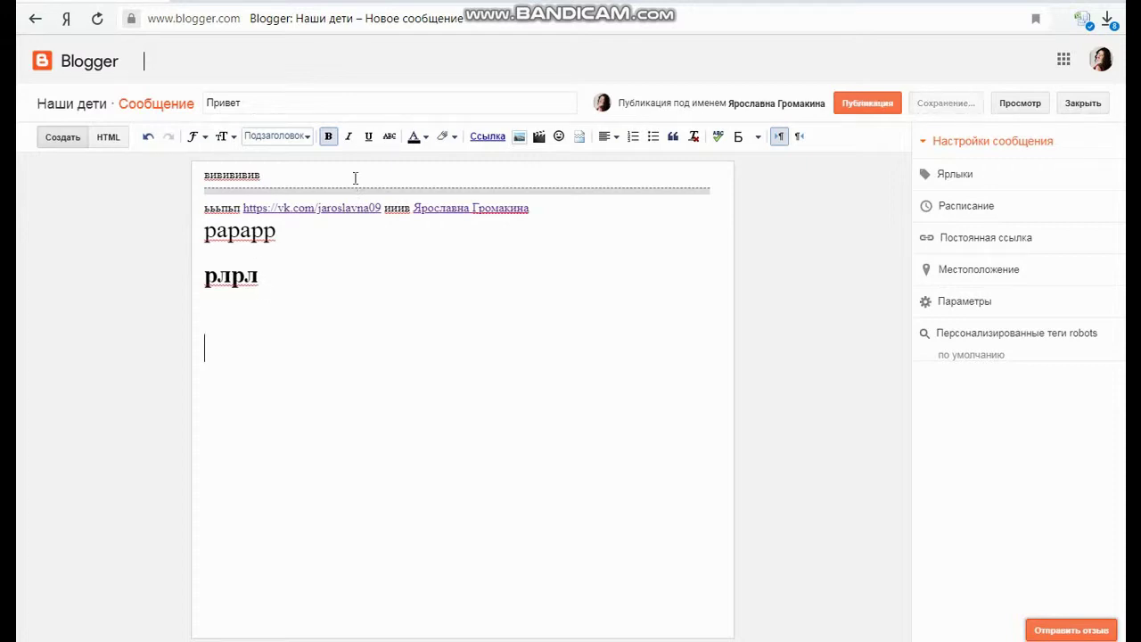
Type 'оаоаа' and strike it through, leaving it without bold, italic or underline
type("оаоаа")
double_click(270, 352)
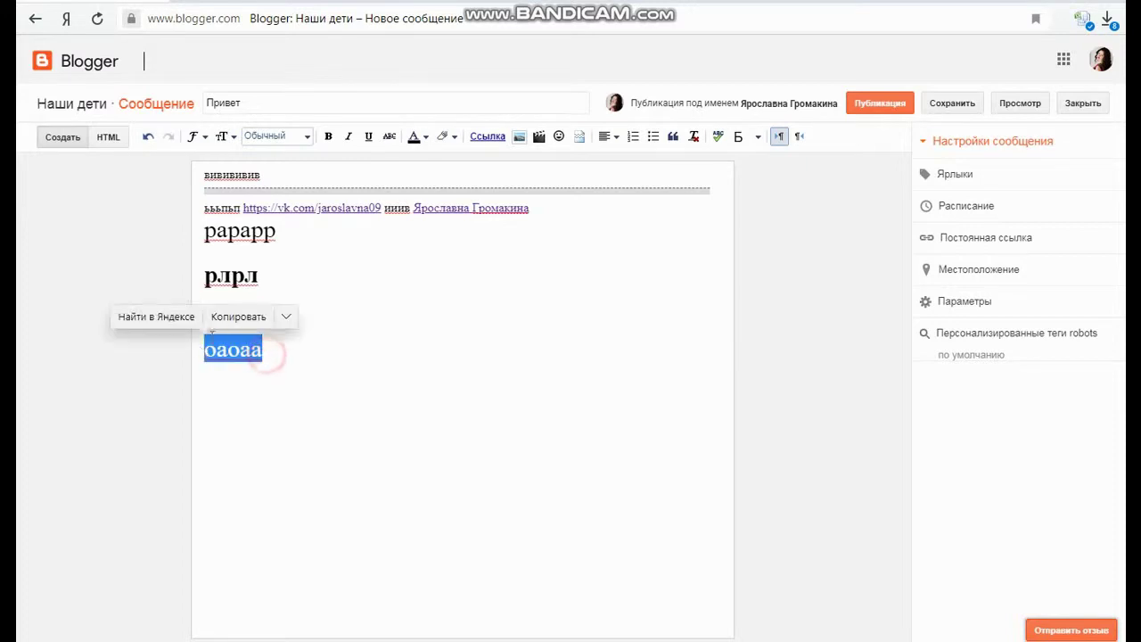
left_click(328, 137)
left_click(349, 139)
left_click(328, 138)
left_click(348, 138)
left_click(369, 137)
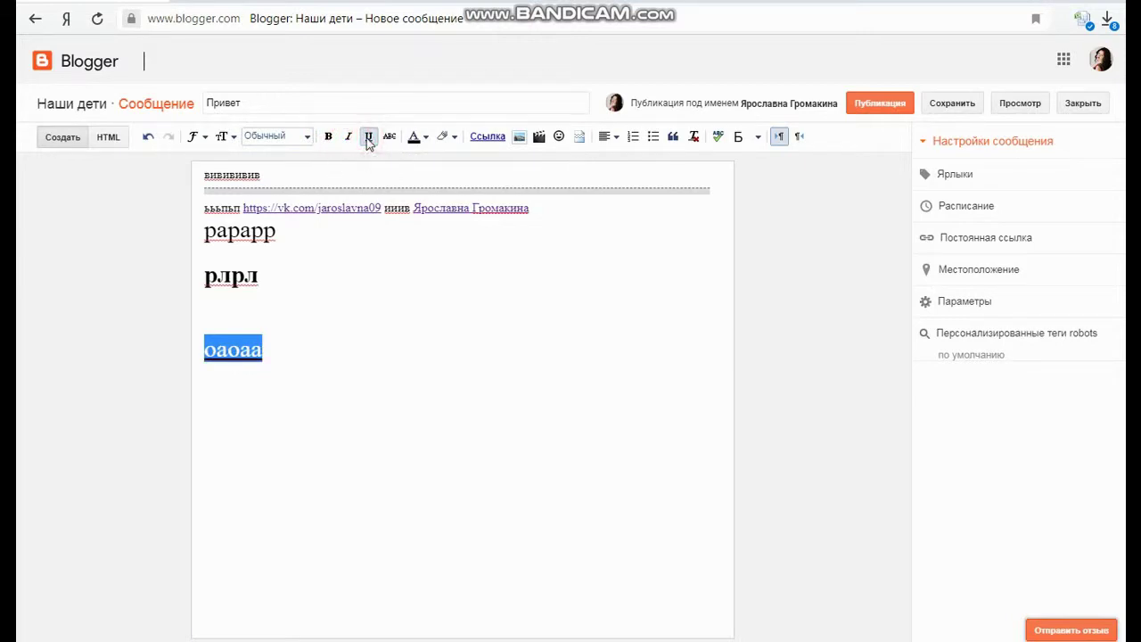
left_click(369, 138)
left_click(390, 138)
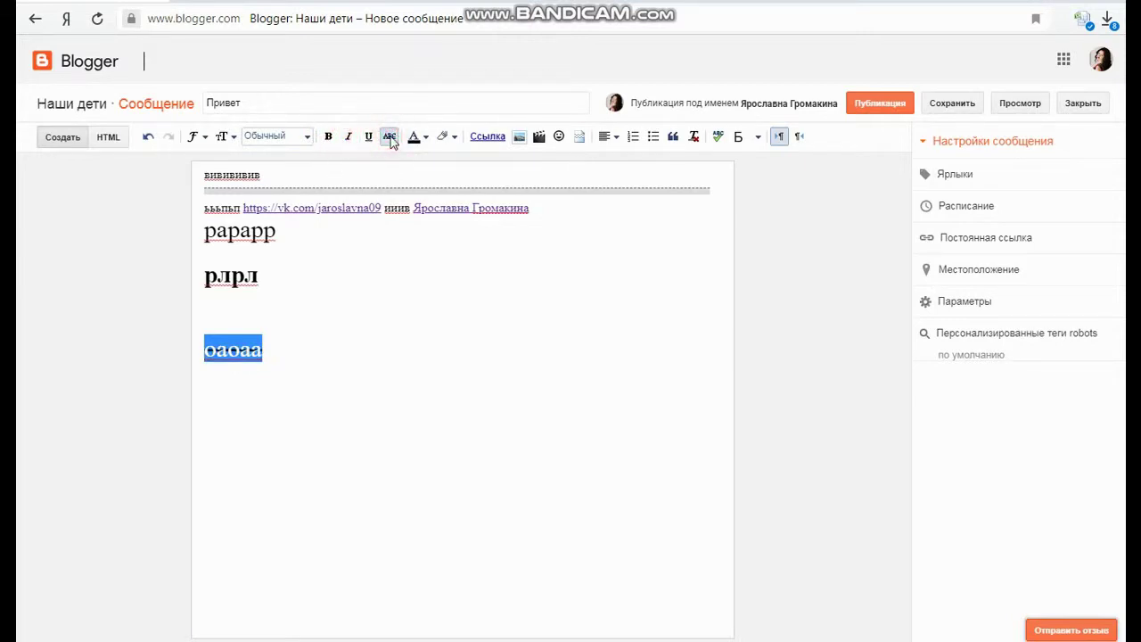
Add 'шзшшзшз' on the next line with strikethrough removed
left_click(327, 385)
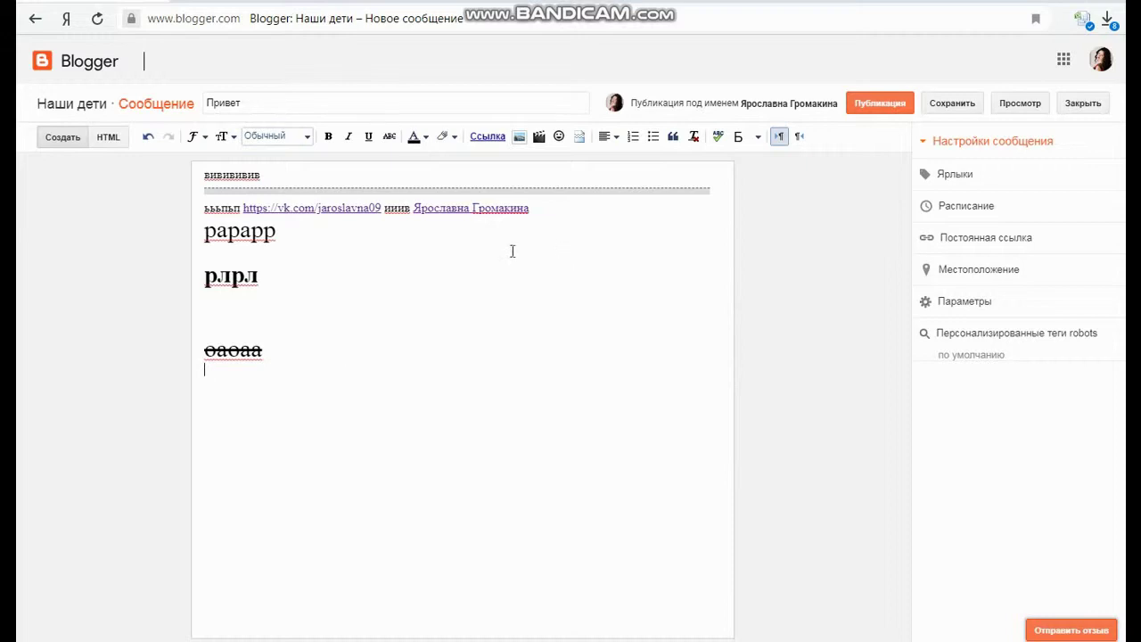
left_click(344, 338)
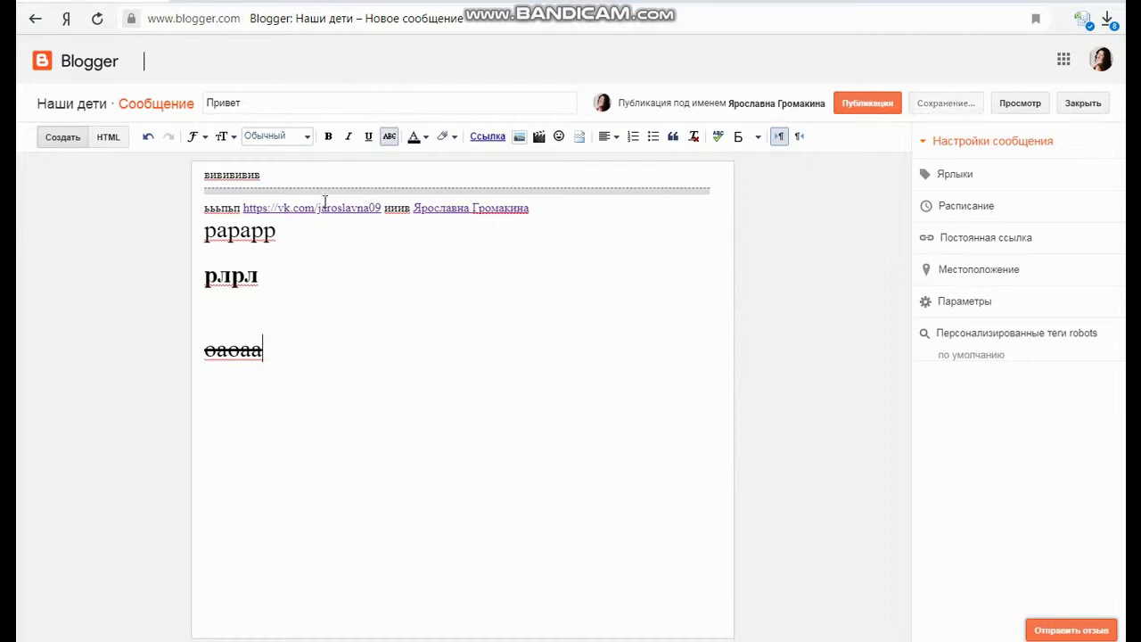
type("шзшшзшз")
left_click(391, 139)
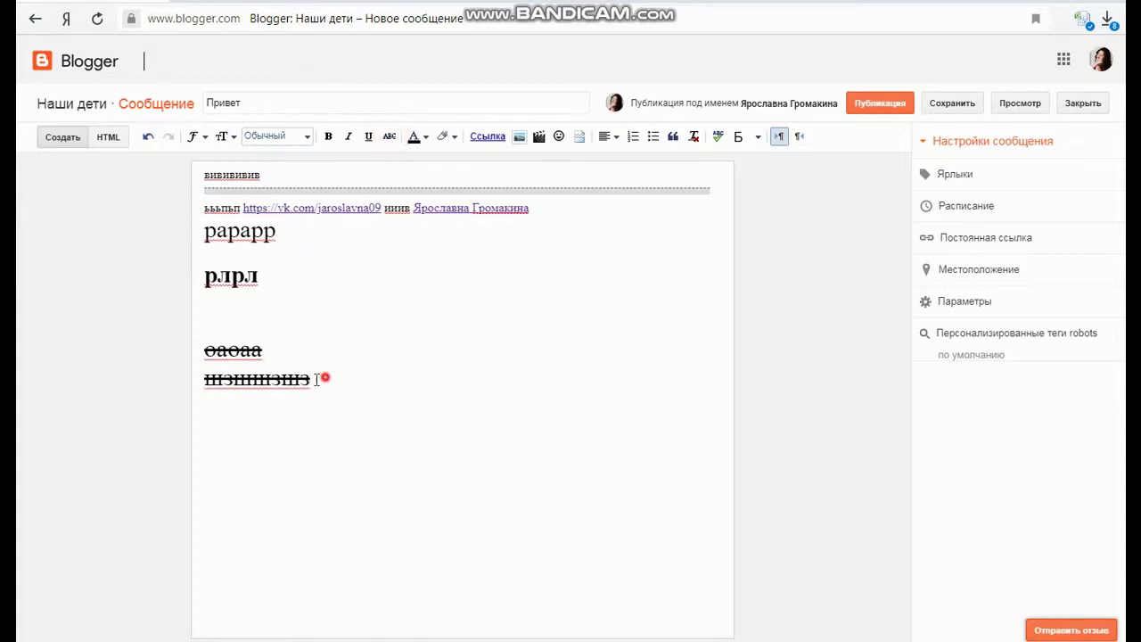
left_click_drag(325, 378, 205, 379)
left_click(389, 137)
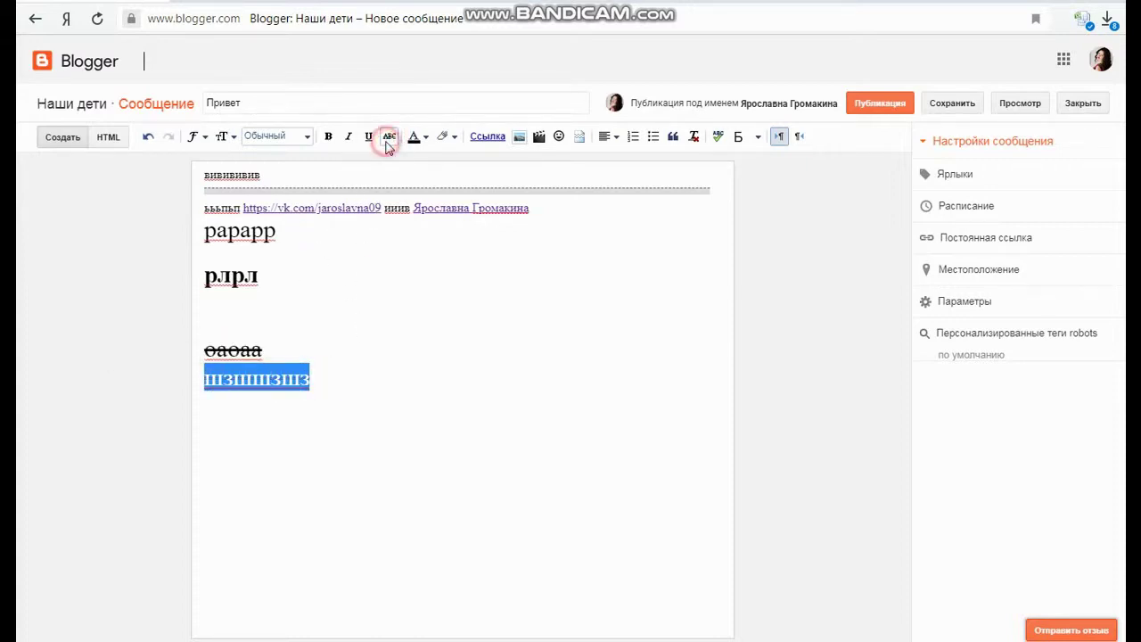
Colour 'шзшшзшз' magenta
left_click(425, 136)
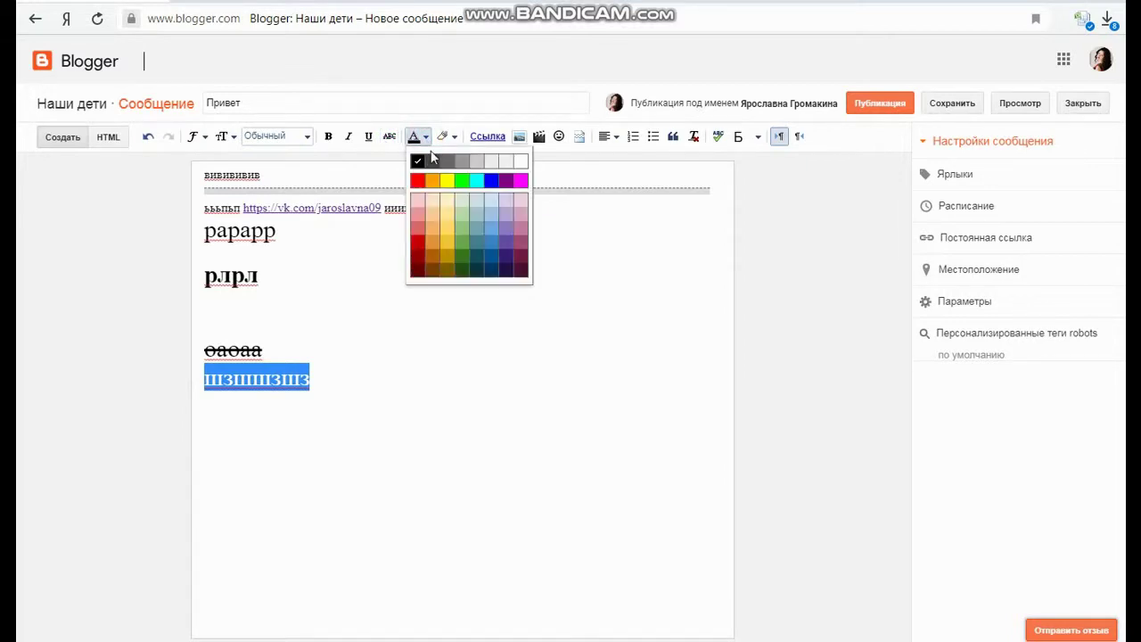
left_click(517, 178)
left_click(403, 401)
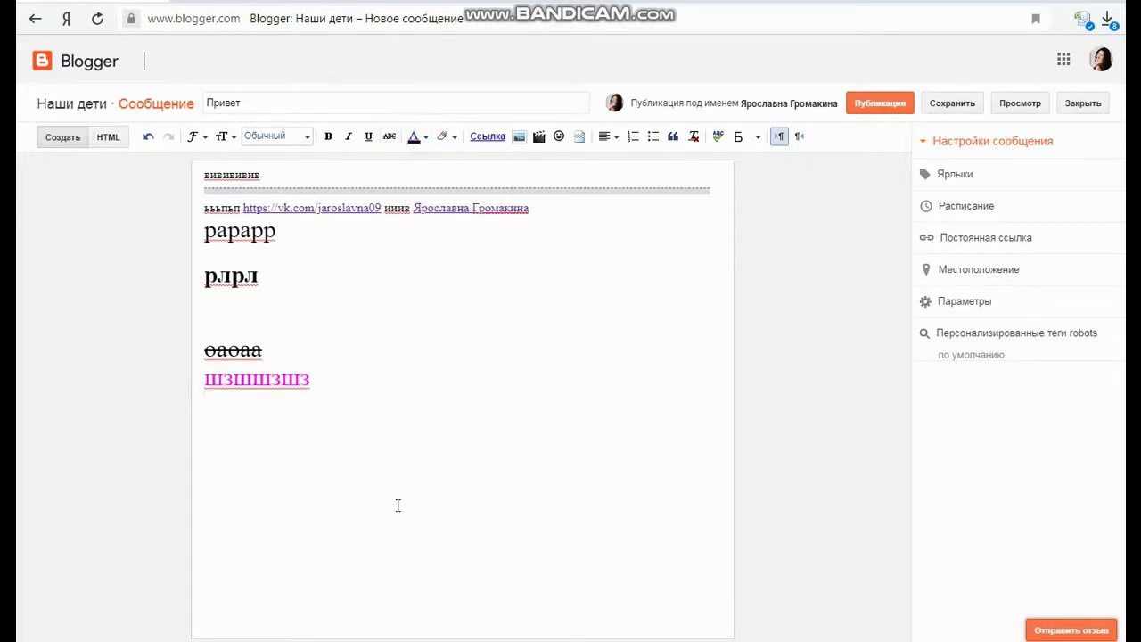
Type 'пьпата' on a new line and give it a dark blue background highlight
type("пьпата")
left_click(454, 137)
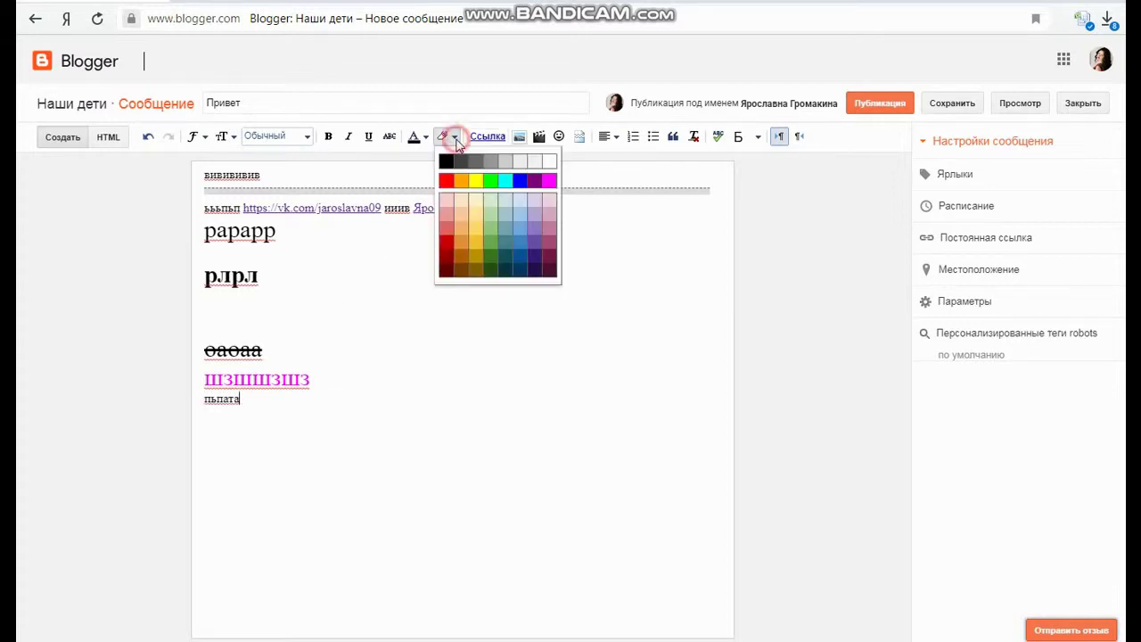
left_click_drag(303, 399, 205, 402)
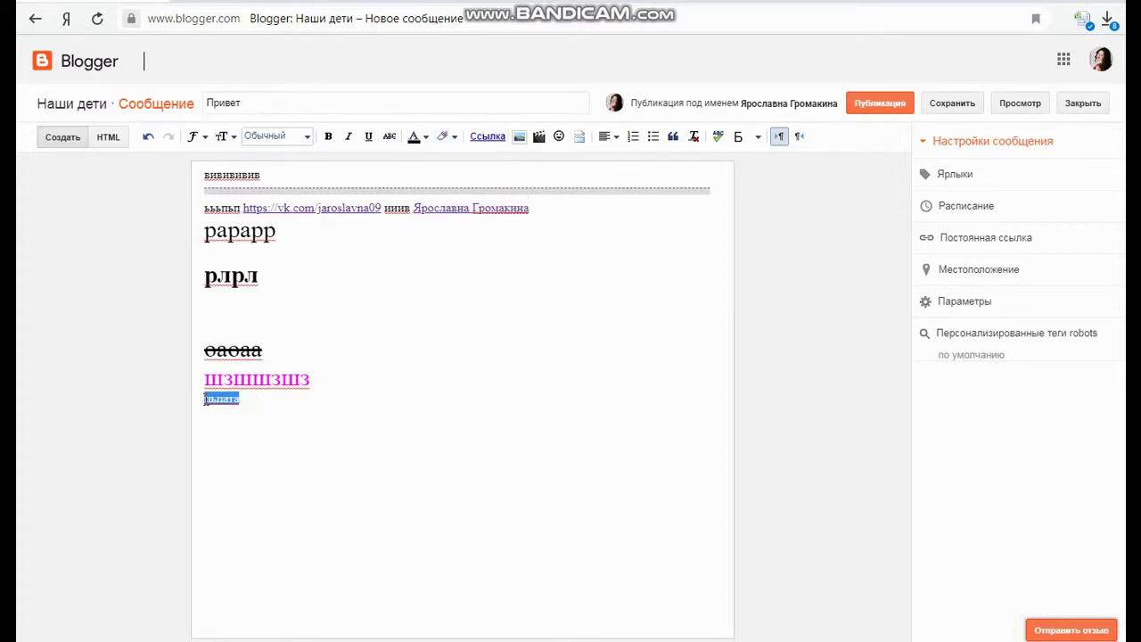
left_click(454, 137)
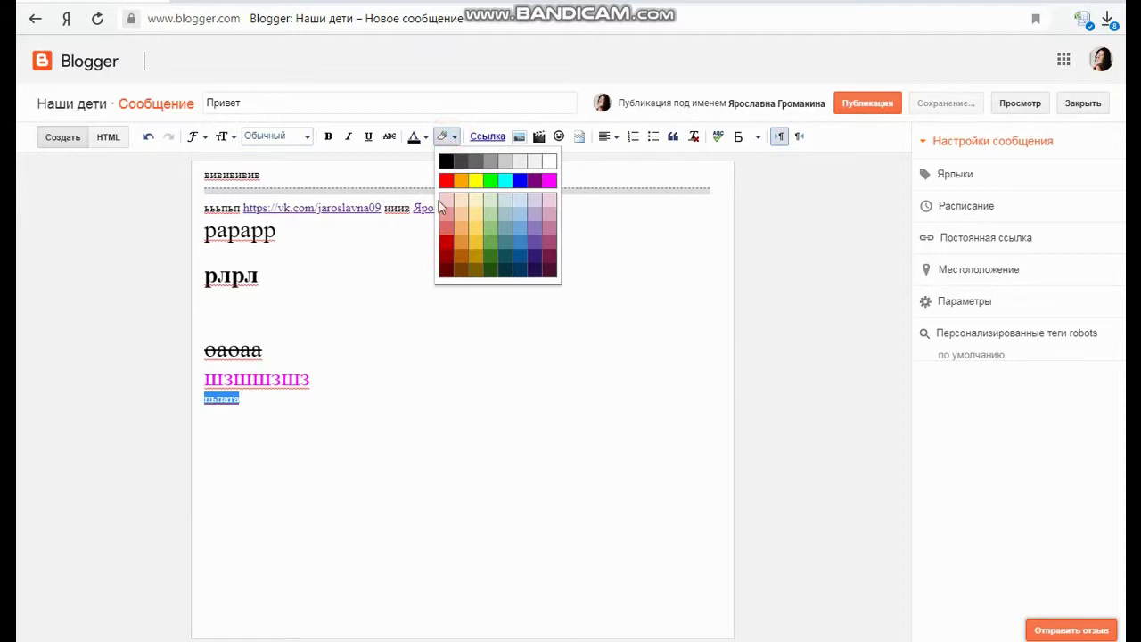
left_click(520, 270)
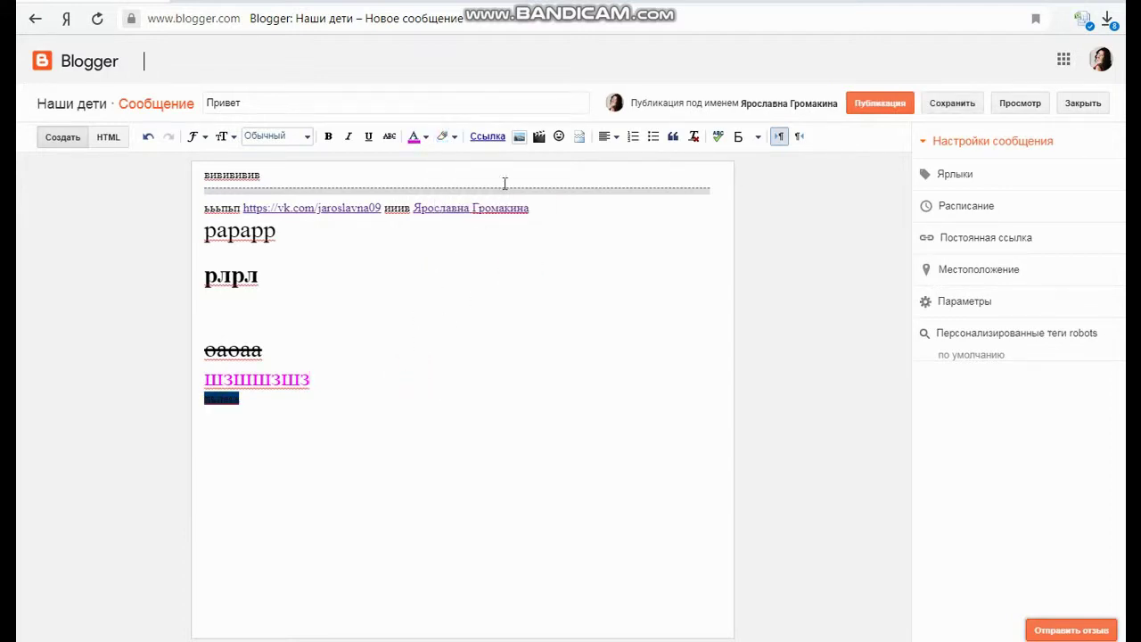
Change пьпата's highlight from dark blue to orange-yellow
left_click_drag(247, 400, 196, 403)
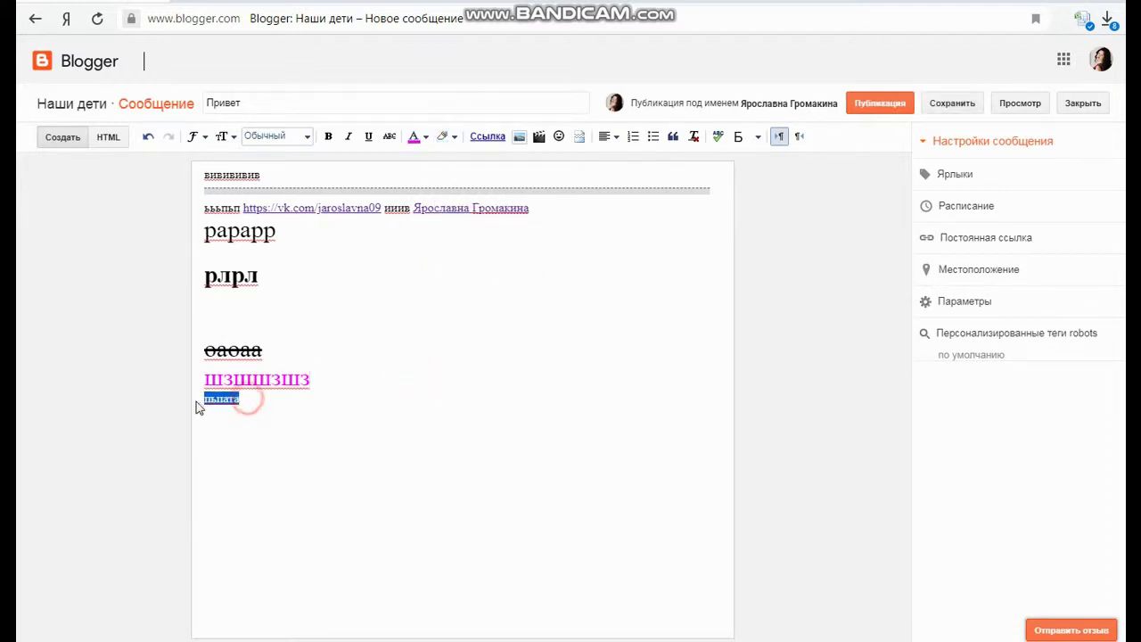
left_click(454, 136)
left_click(469, 248)
left_click(428, 361)
left_click(275, 317)
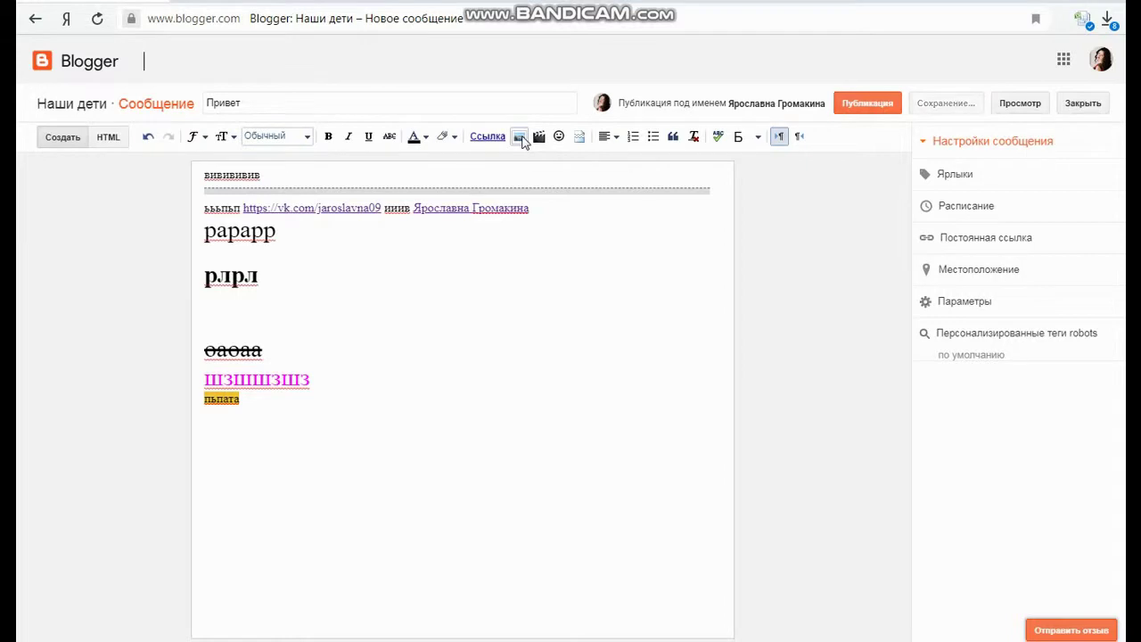
left_click(520, 139)
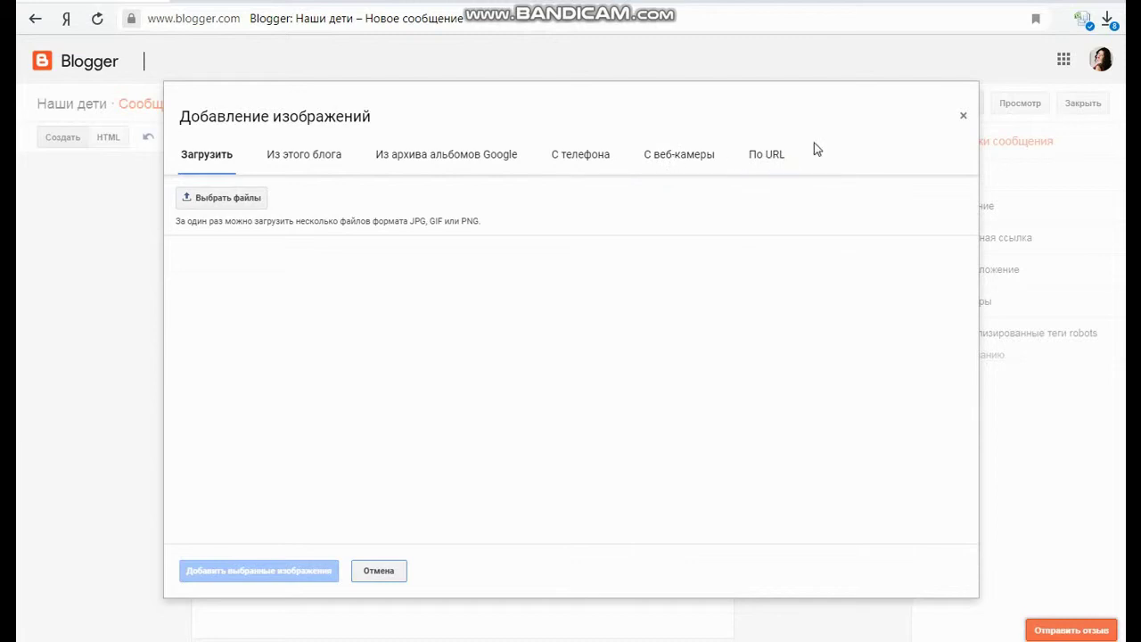
left_click(964, 120)
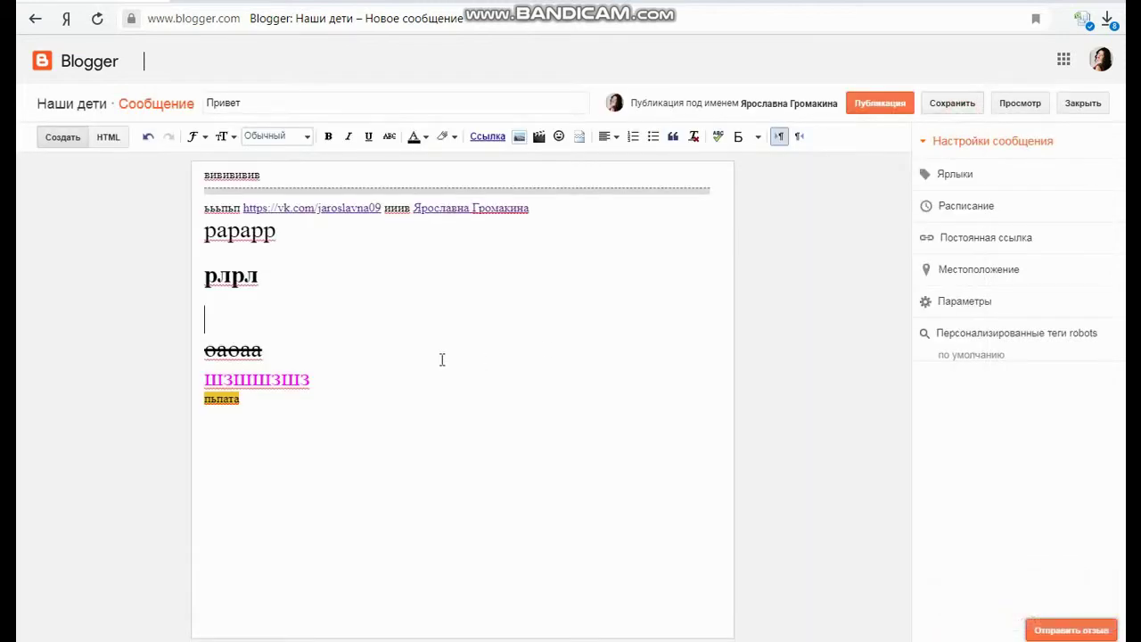
left_click(276, 396)
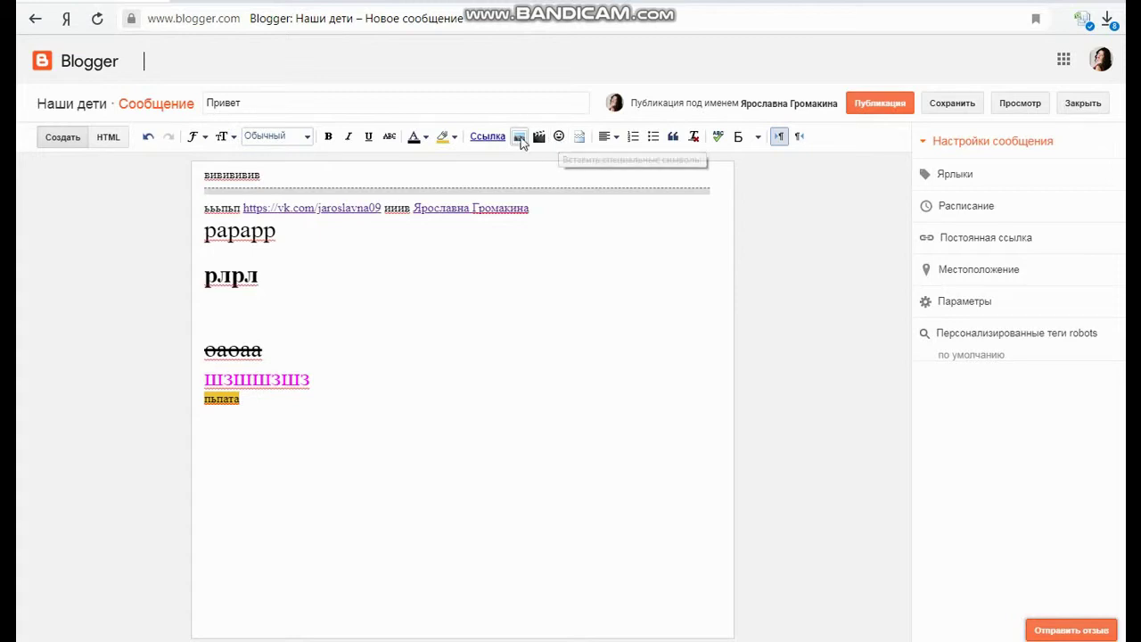
left_click(251, 316)
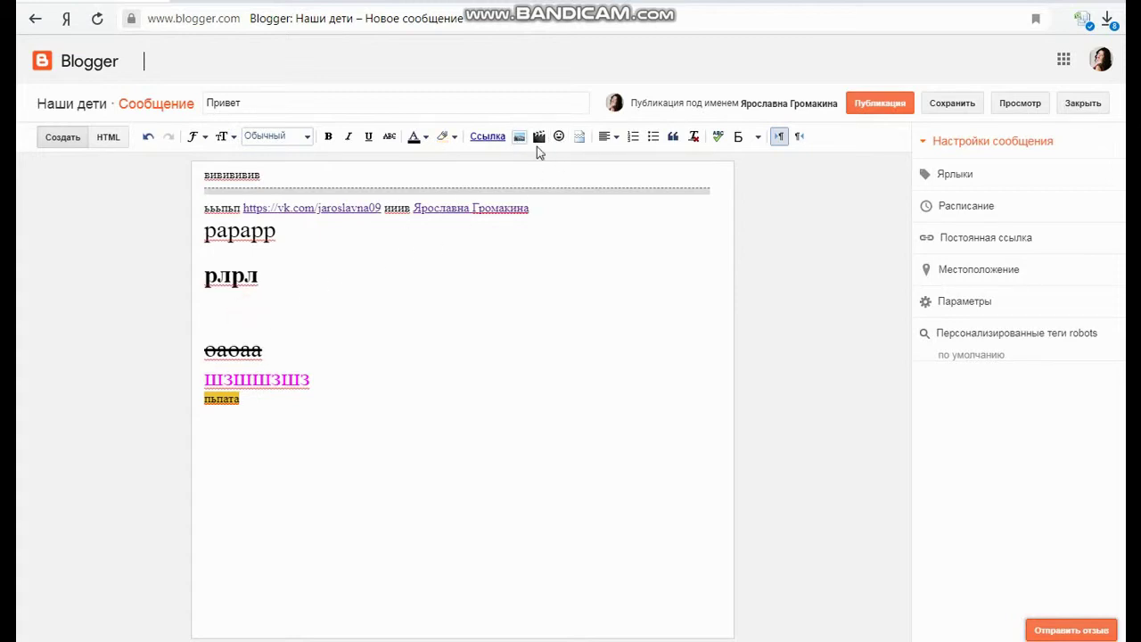
left_click(539, 137)
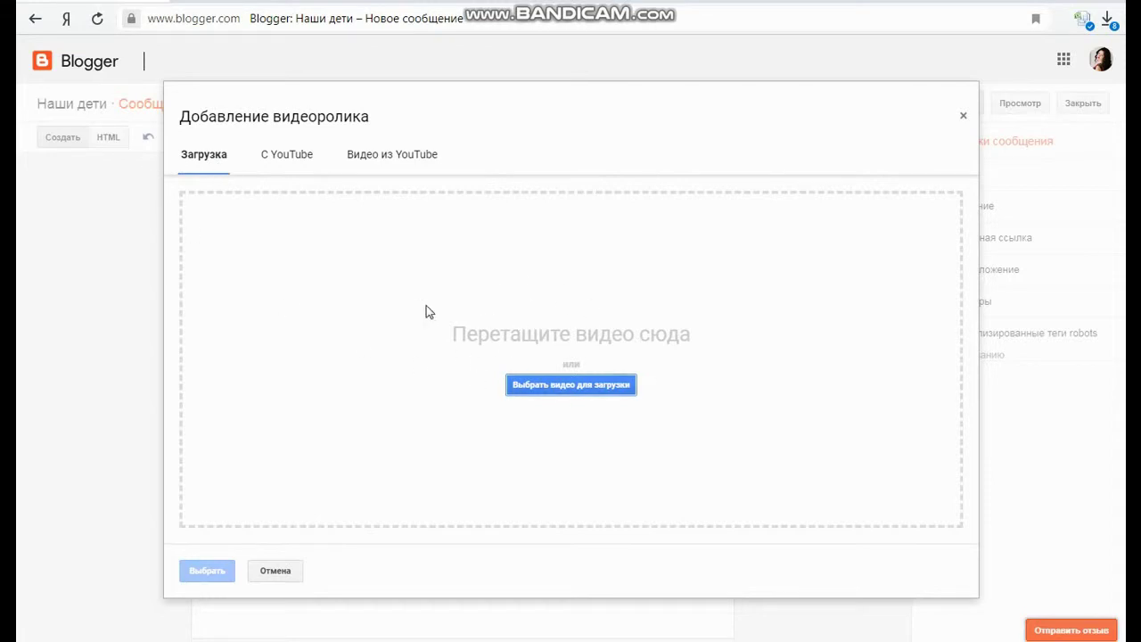
left_click(297, 153)
left_click(379, 160)
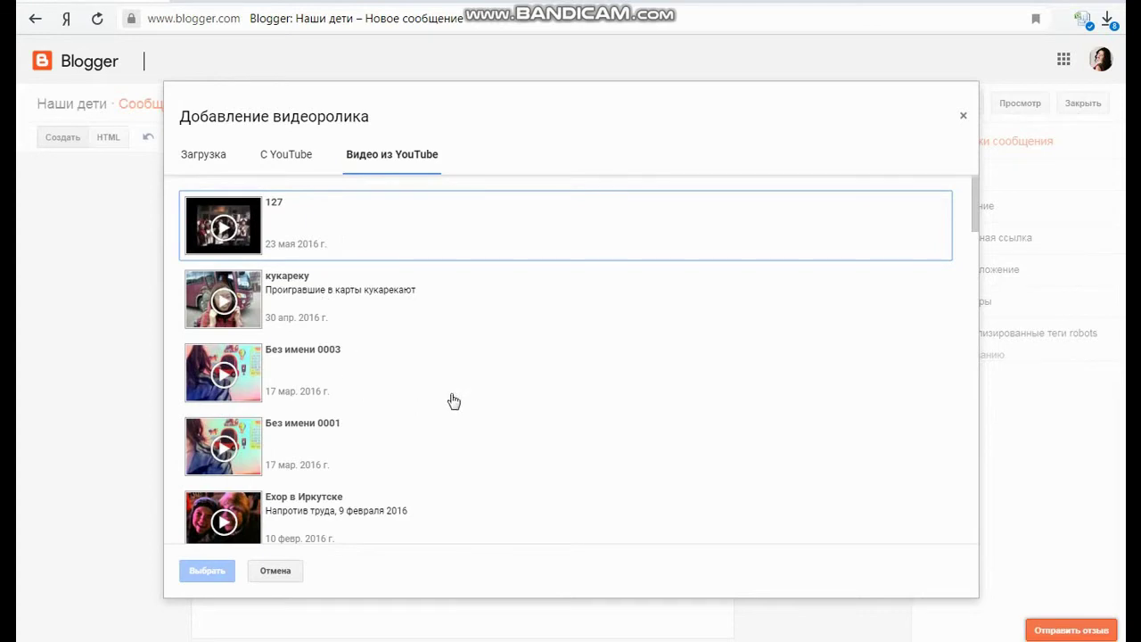
left_click(292, 152)
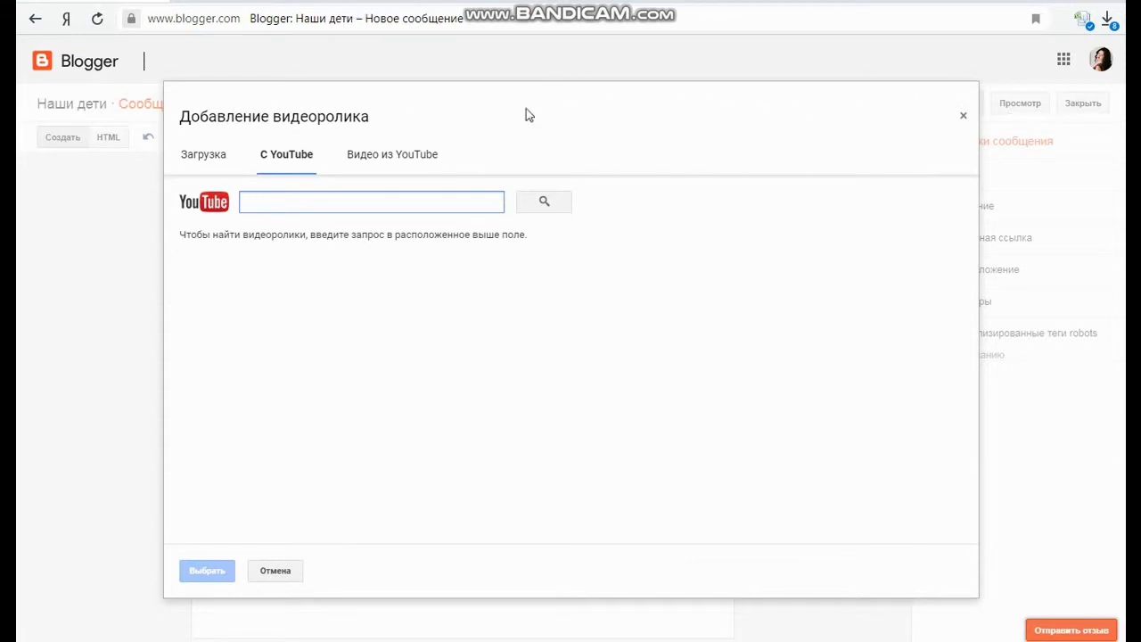
left_click(964, 119)
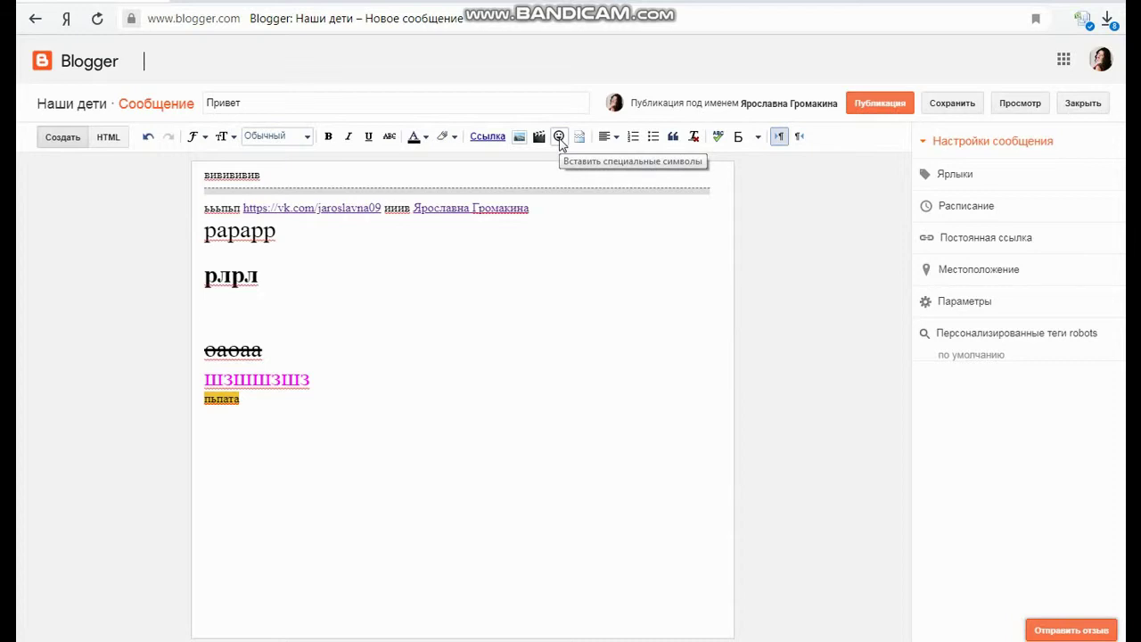
Insert the ⇚ arrow from the Стрелки symbols between рлрл and оаоаа, then show alignment choices
left_click(560, 138)
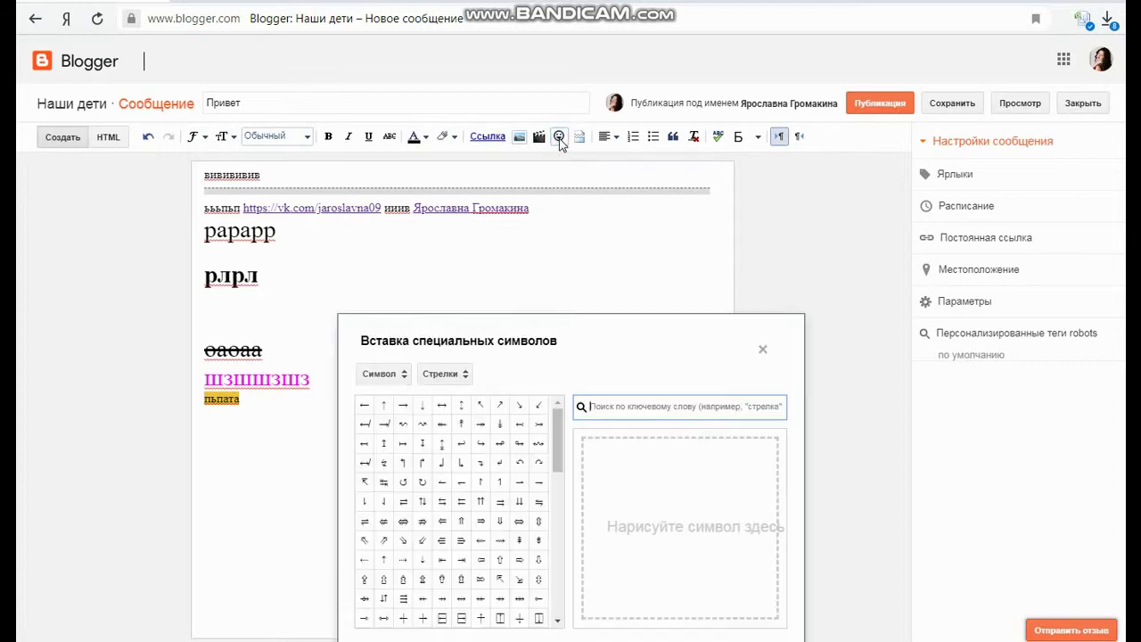
left_click(443, 542)
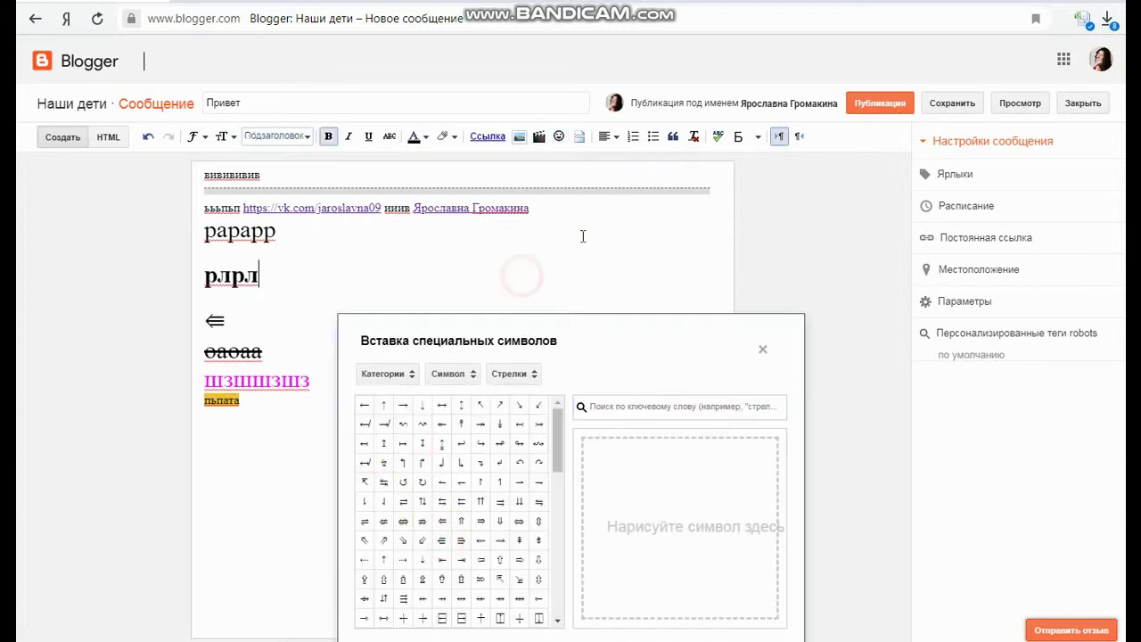
left_click(762, 351)
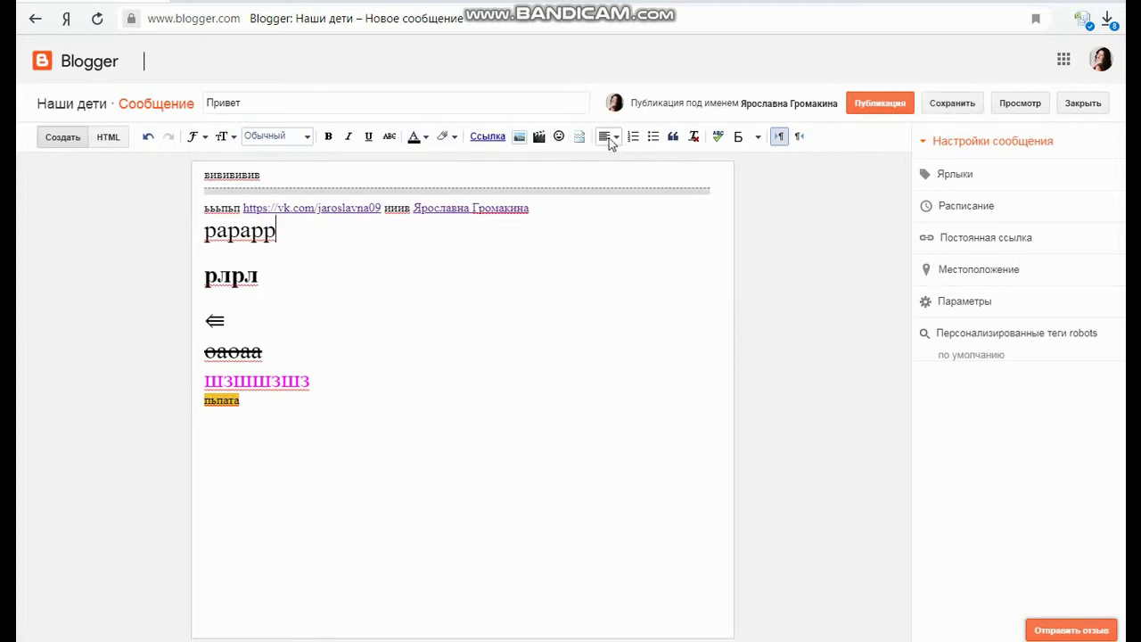
left_click(617, 139)
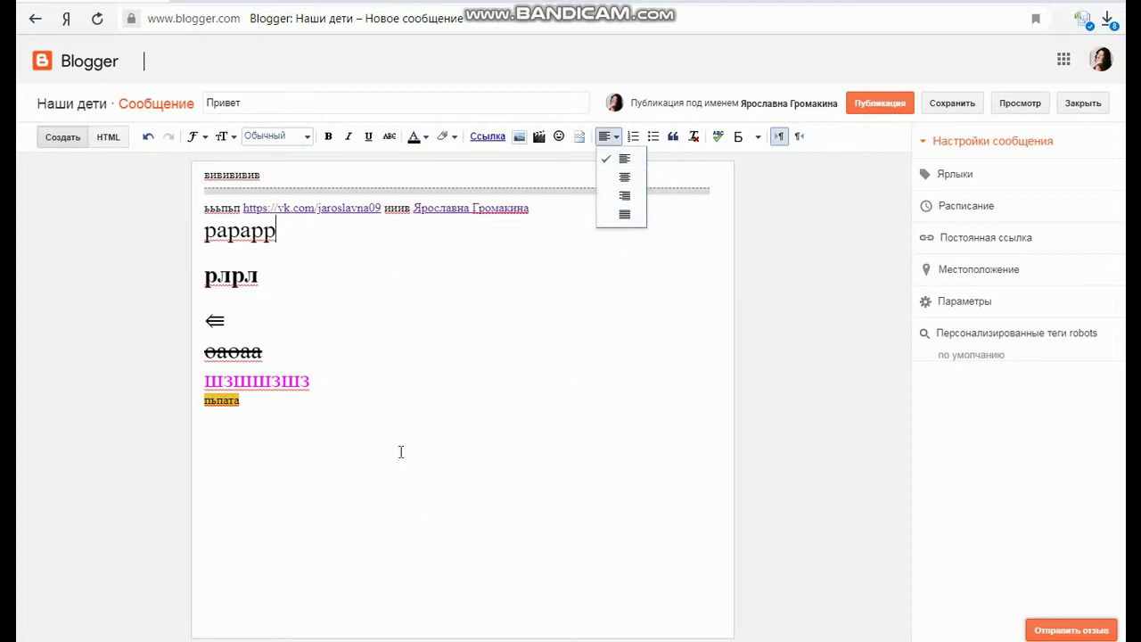
Make рлрл numbered item 1 and шзшшзшз a bullet point
left_click(621, 330)
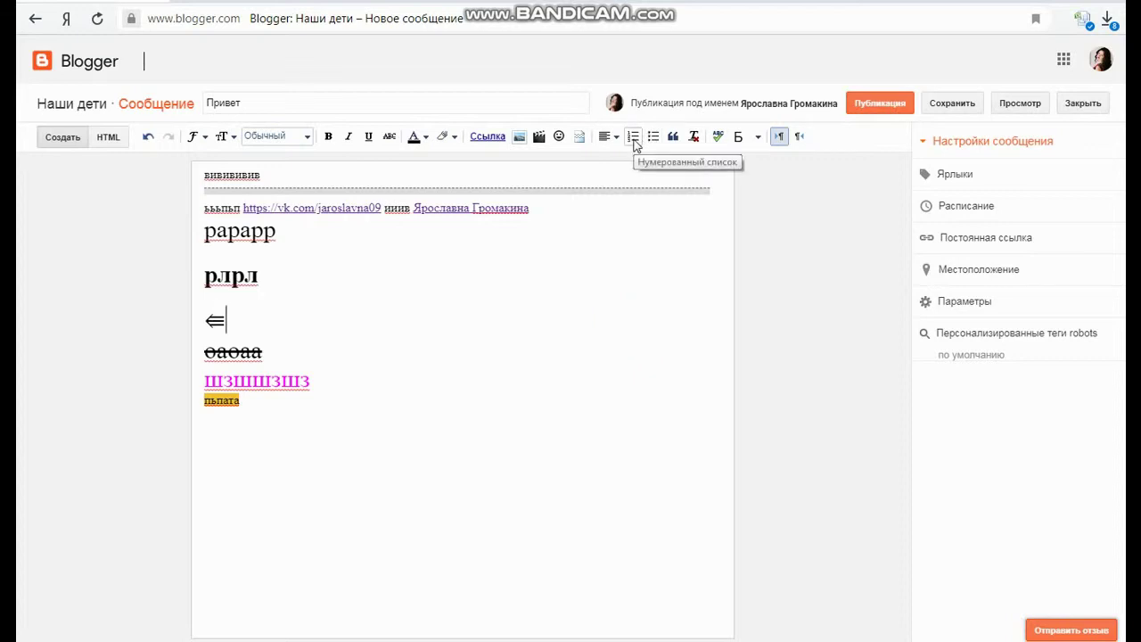
left_click(202, 276)
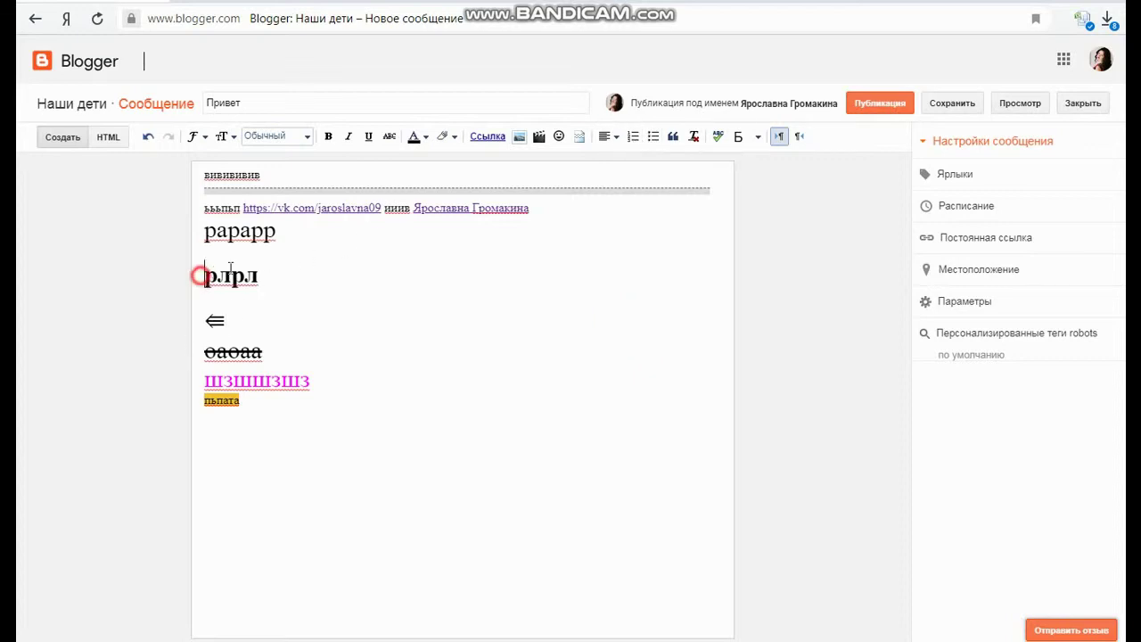
left_click(634, 136)
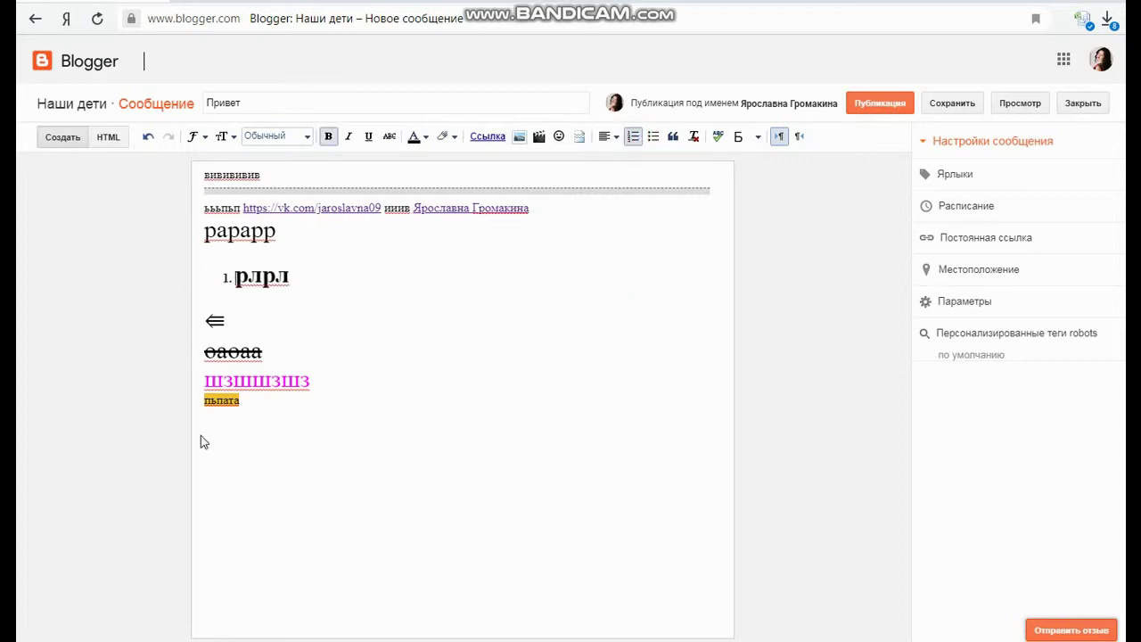
left_click(205, 381)
left_click(653, 136)
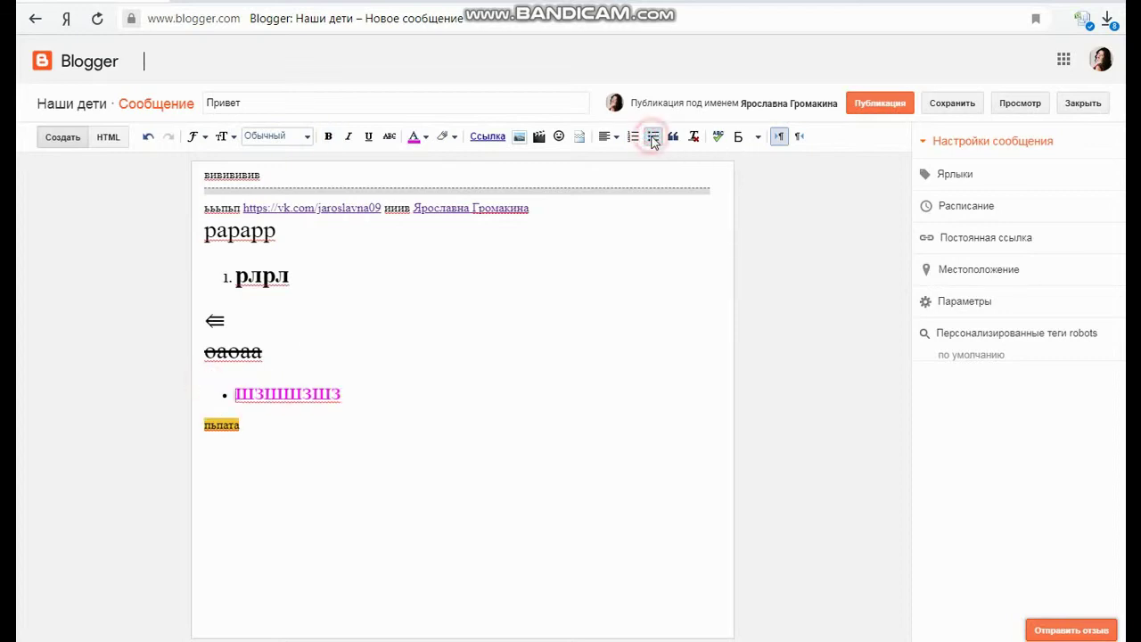
Add a new line 'юлюл' below пьпата, indented as a quote
left_click(605, 322)
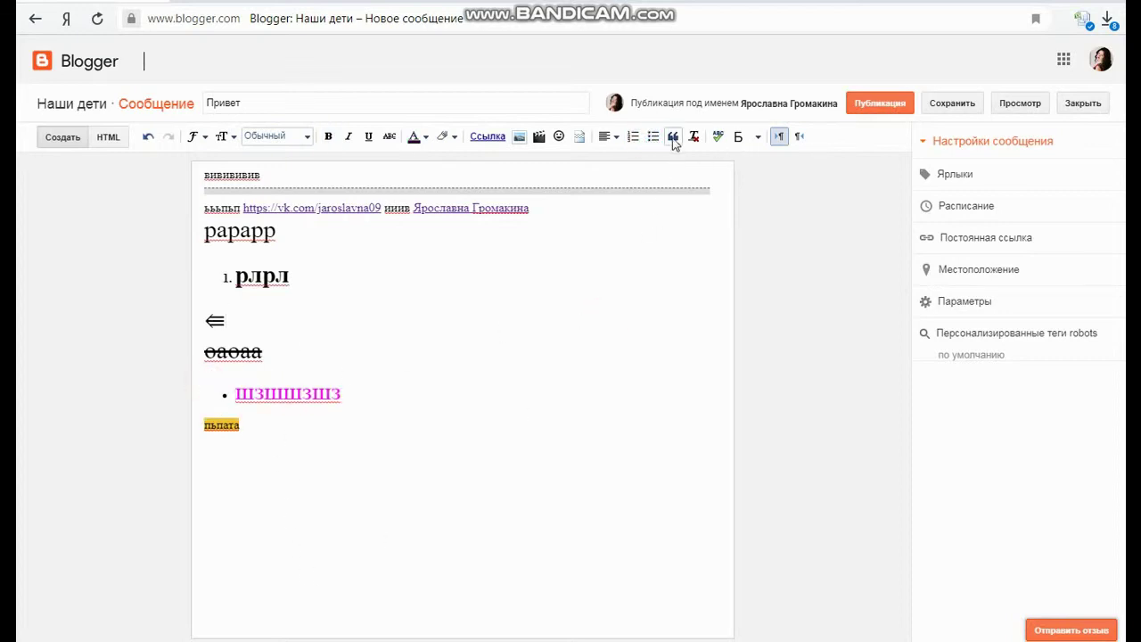
left_click(257, 422)
type("юлюл")
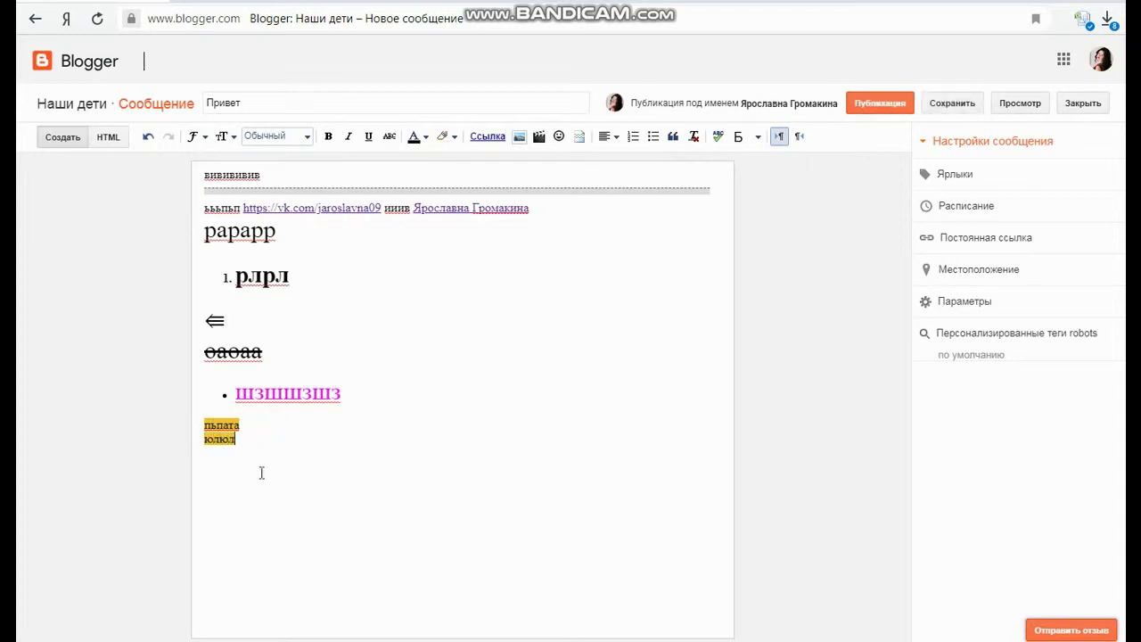
left_click(675, 138)
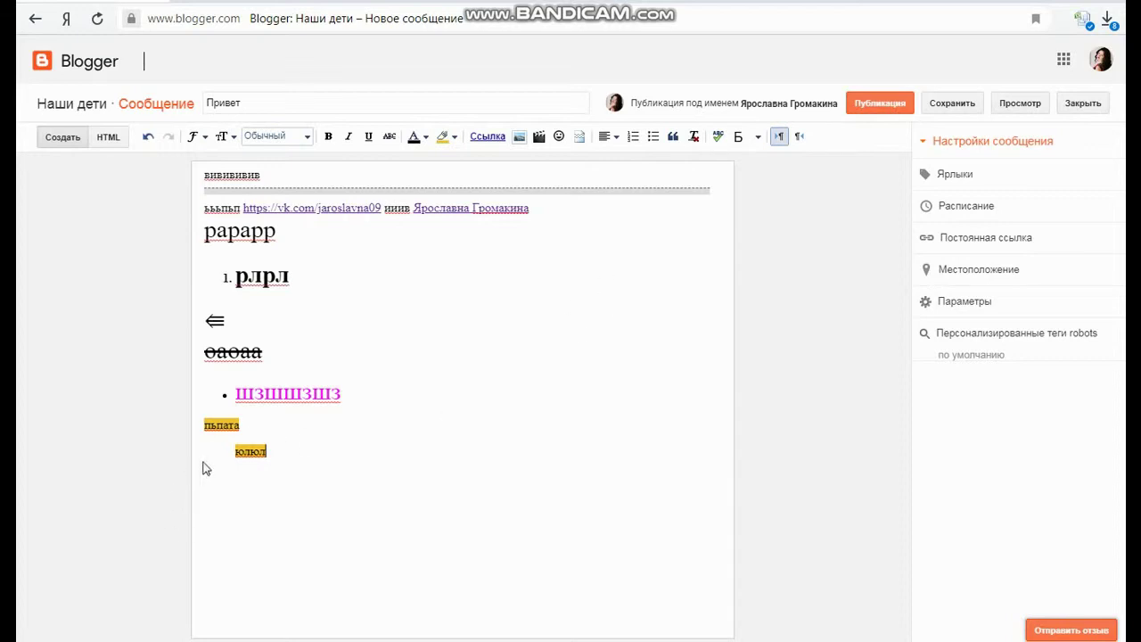
left_click(239, 452)
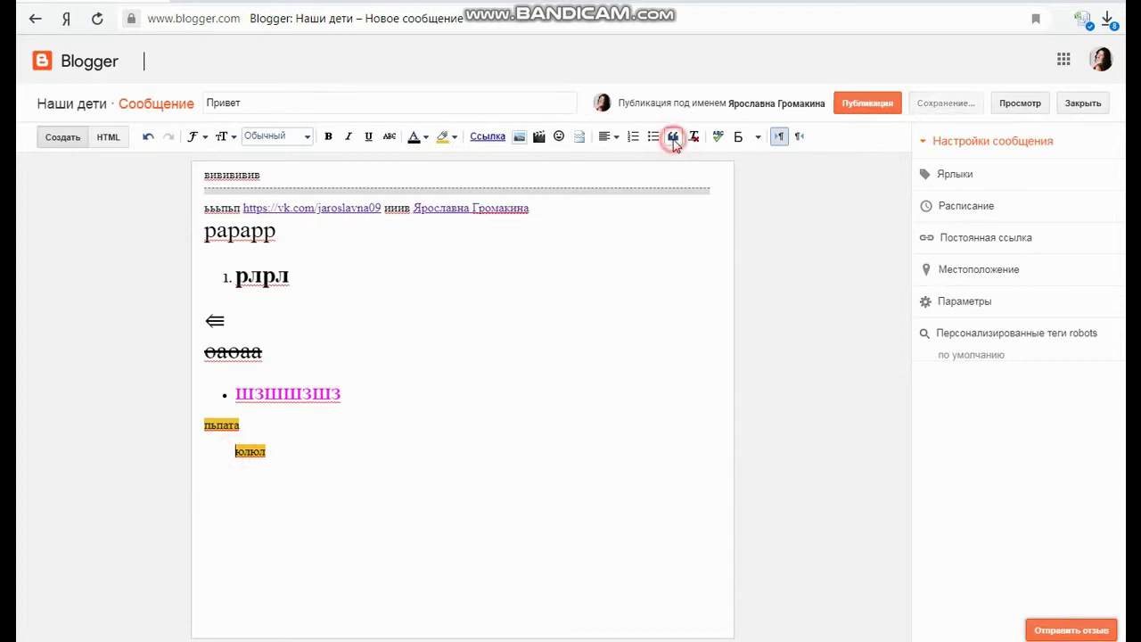
left_click(331, 448)
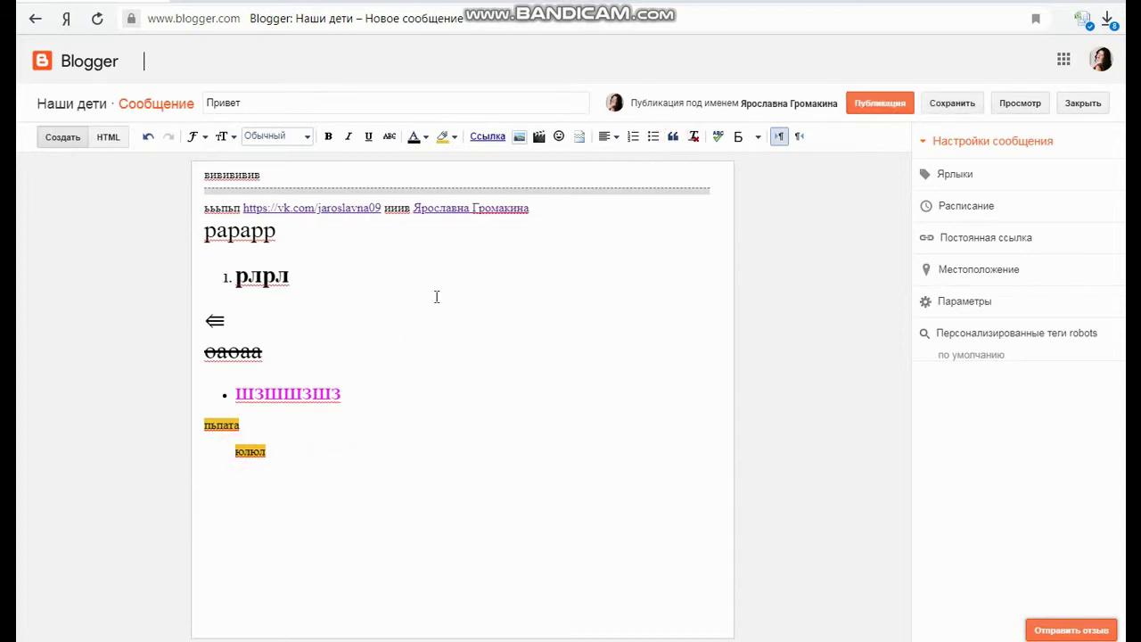
Strip the highlight and quote indent from юлюл with Remove formatting
left_click(693, 138)
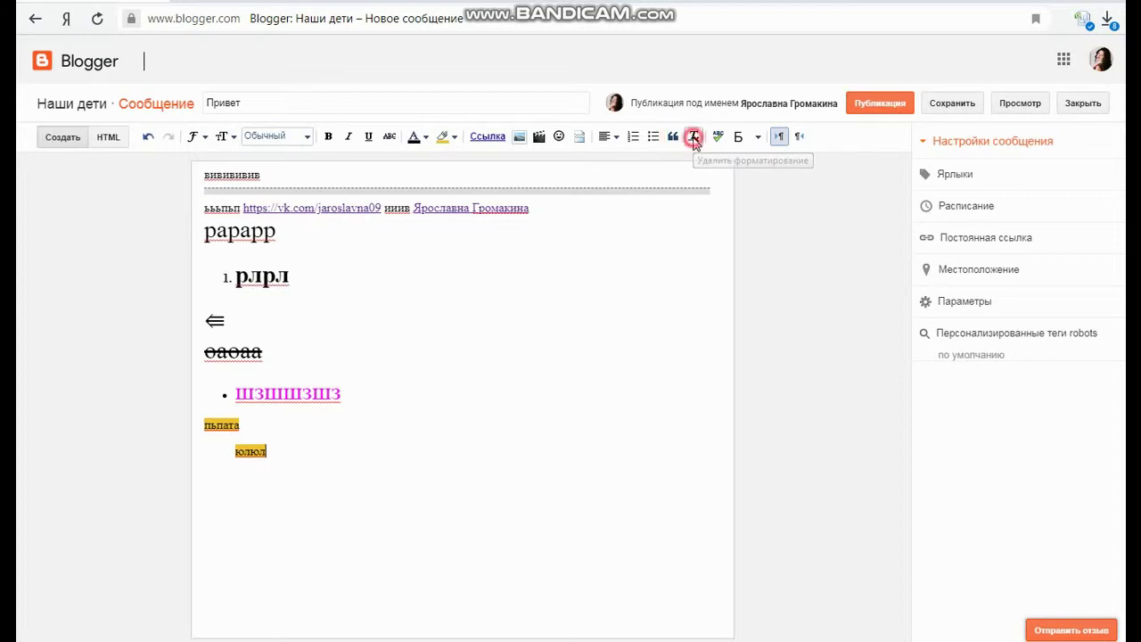
left_click_drag(286, 451, 235, 451)
left_click(692, 138)
left_click(601, 356)
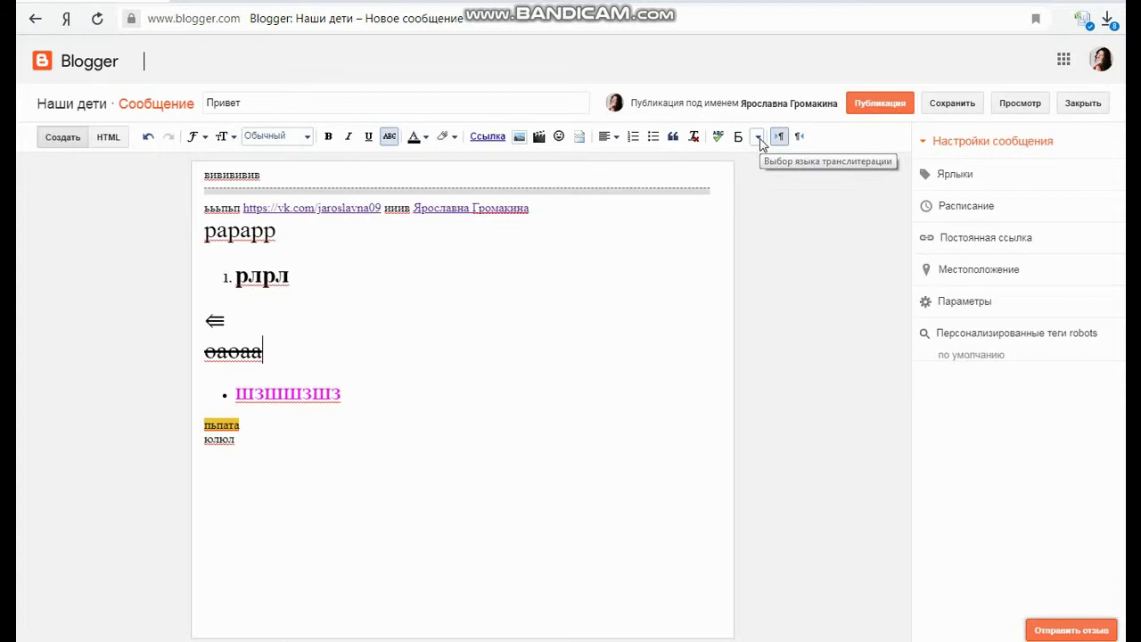
Try the transliteration and left-to-right direction buttons, then open the Постоянная ссылка settings
left_click(759, 139)
left_click(759, 139)
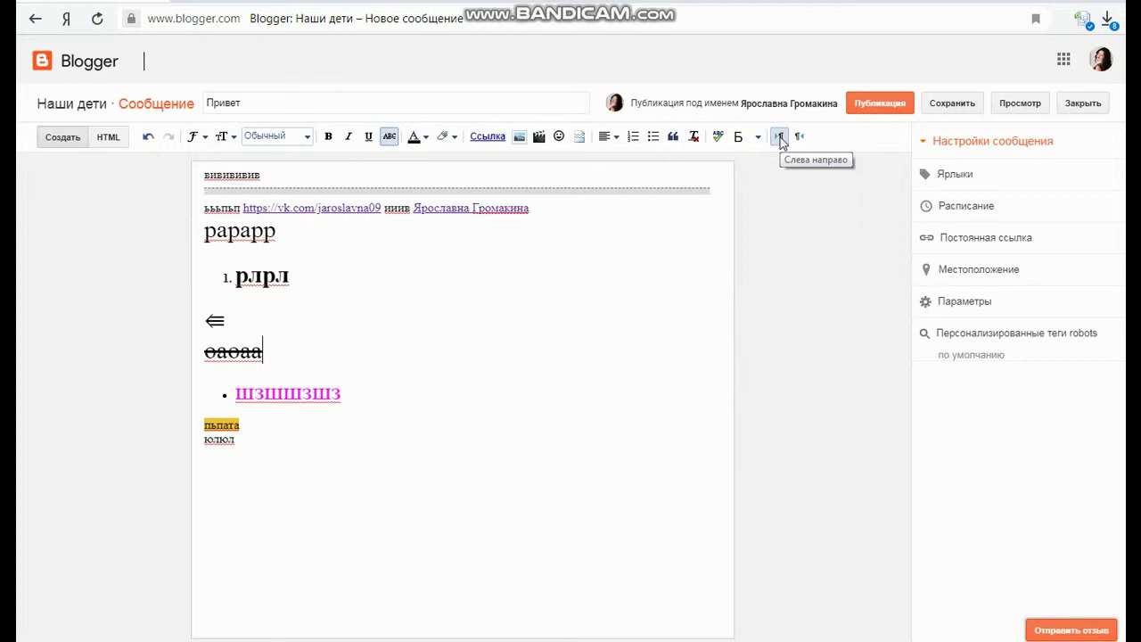
left_click(781, 141)
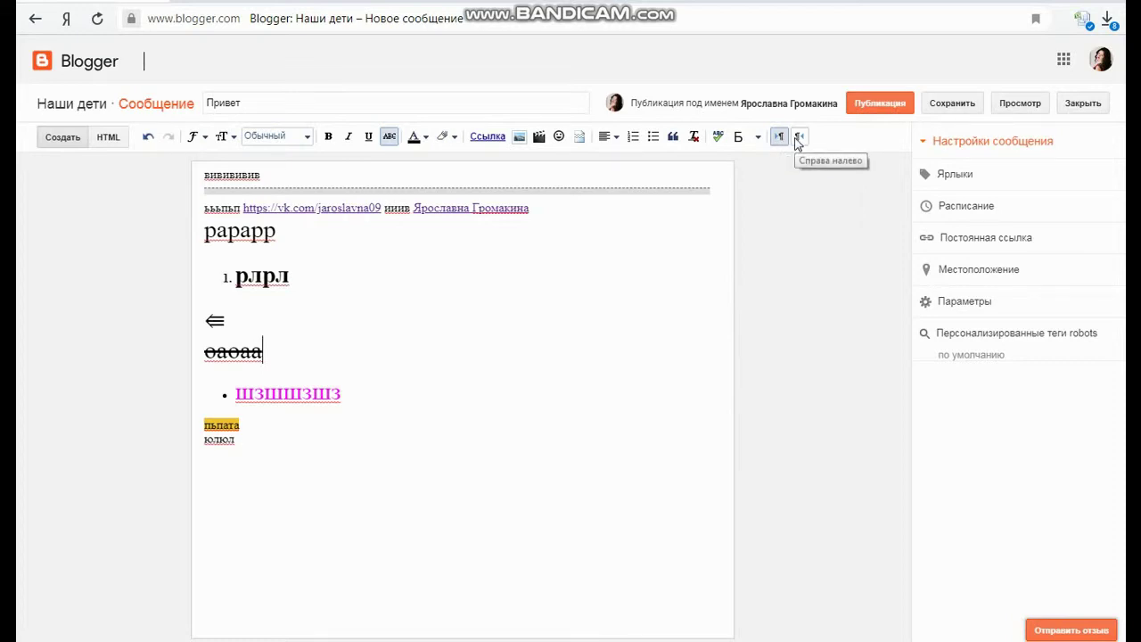
left_click(492, 314)
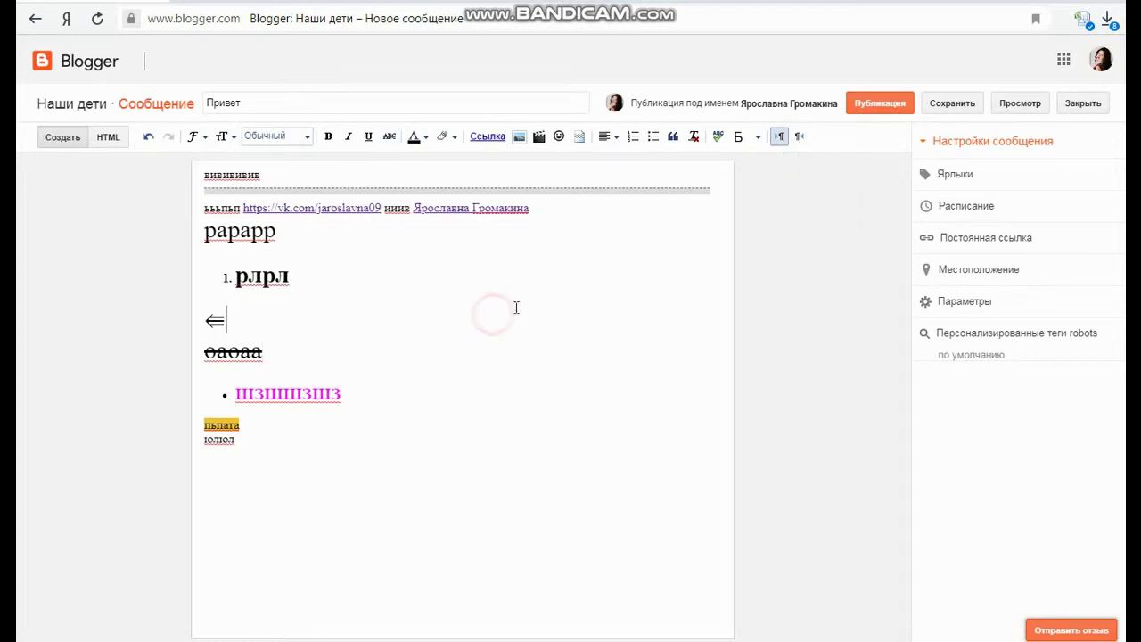
left_click(252, 442)
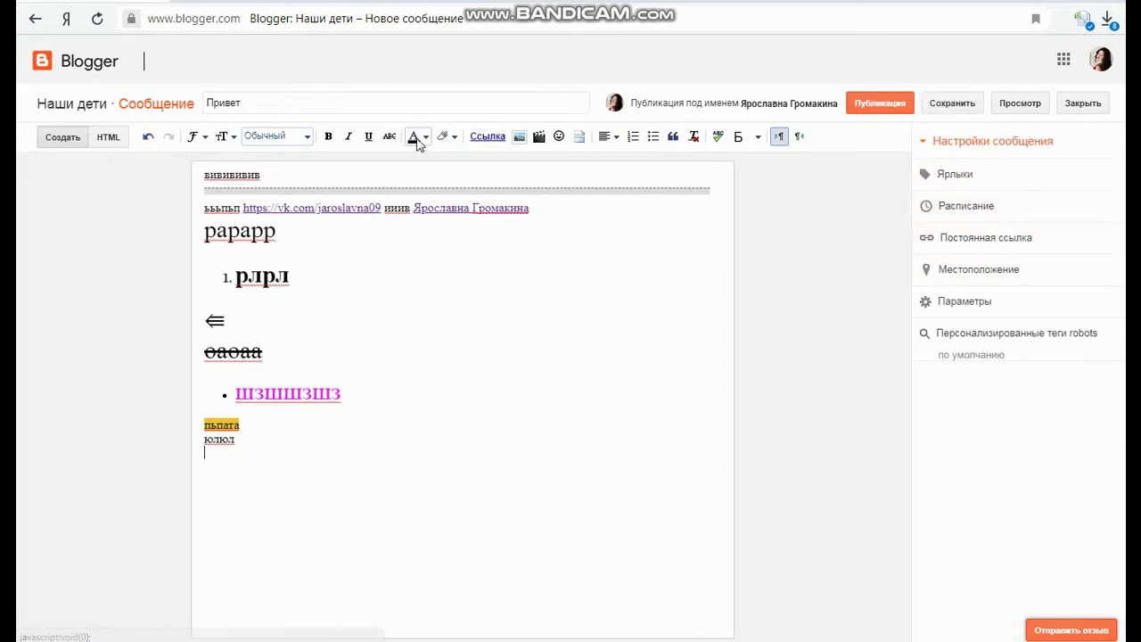
left_click(967, 248)
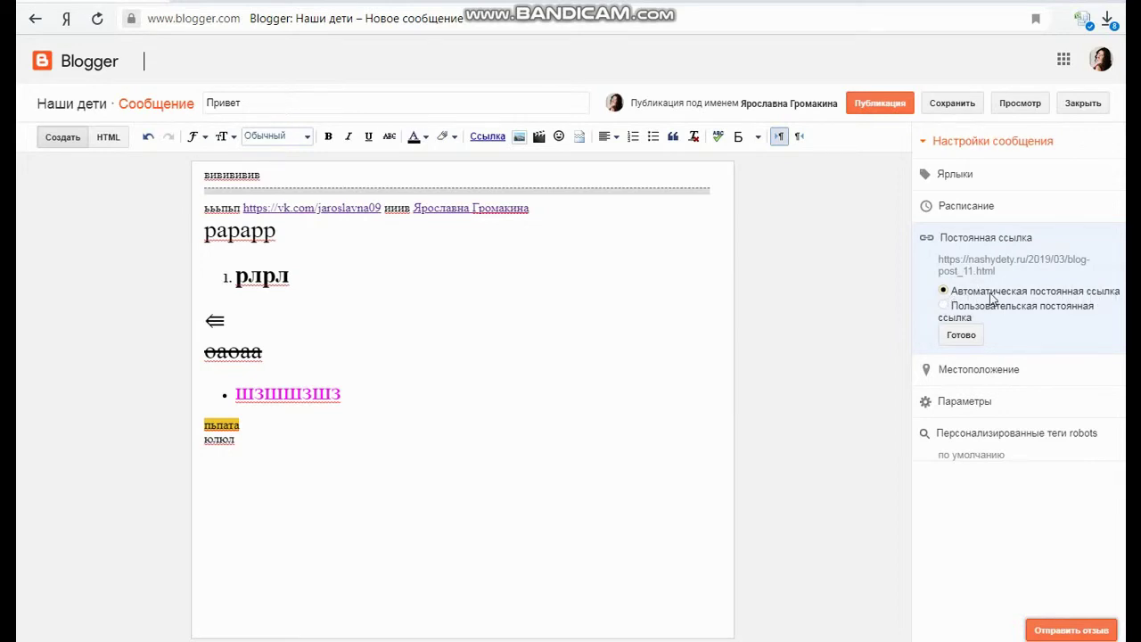
Replace the automatic blog-post_11 permalink with the custom permalink 'privet-vsem' and confirm it
left_click(941, 314)
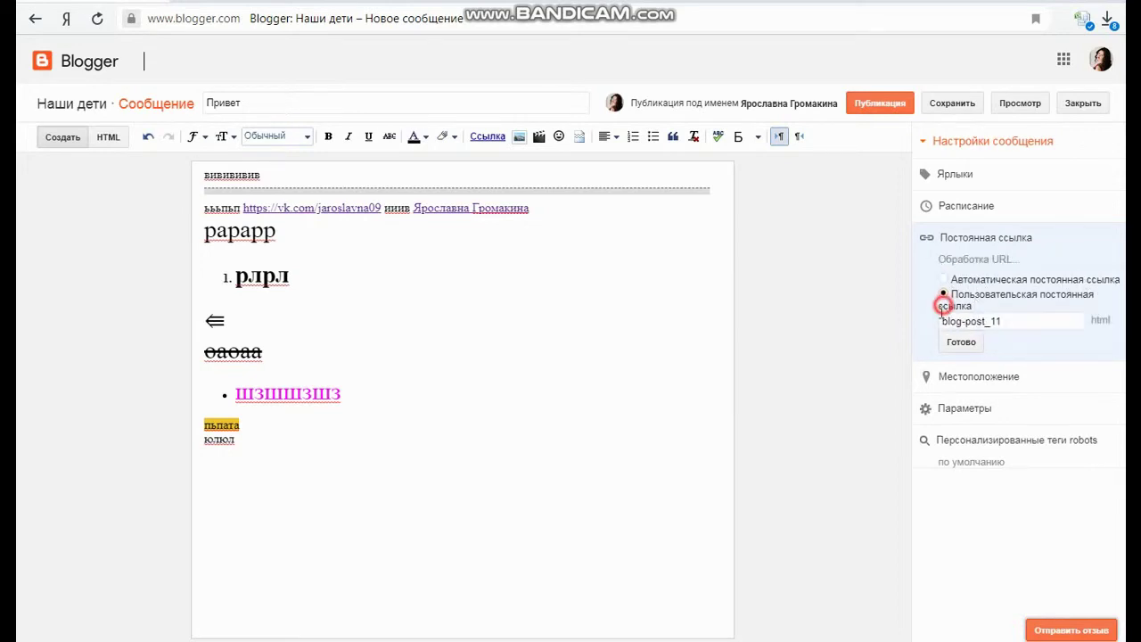
triple_click(996, 333)
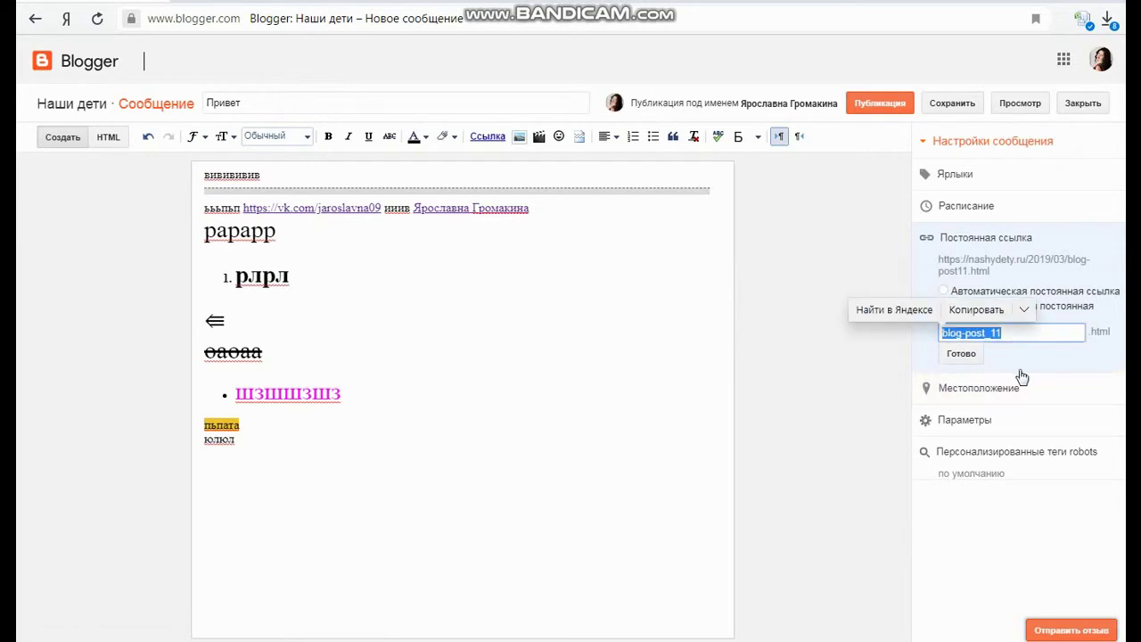
key("BackSpace")
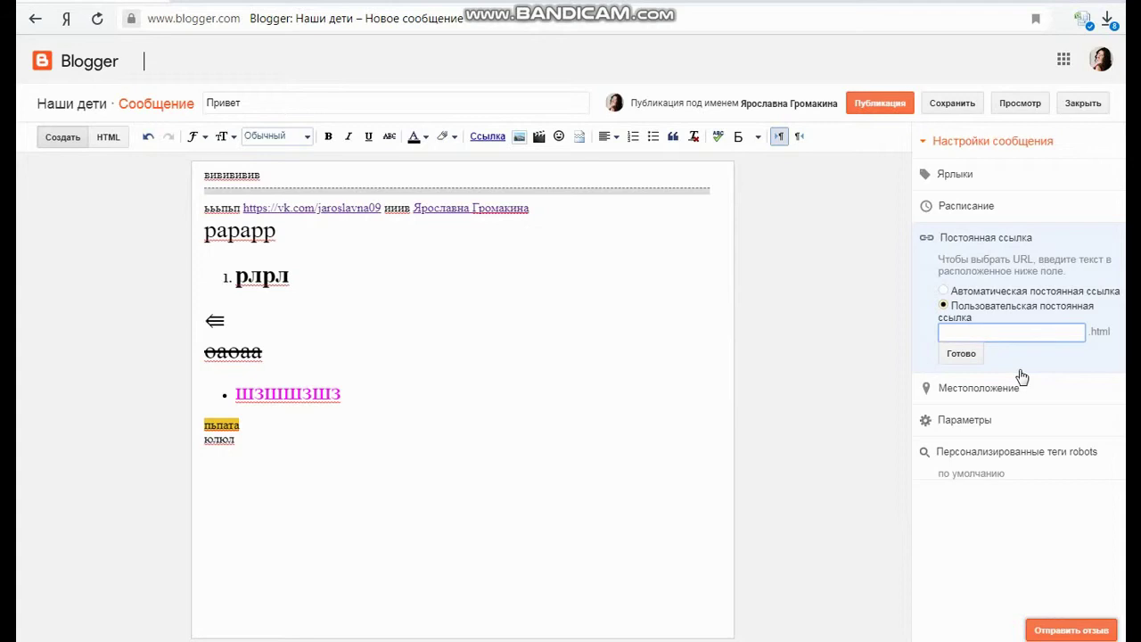
type("rivet-")
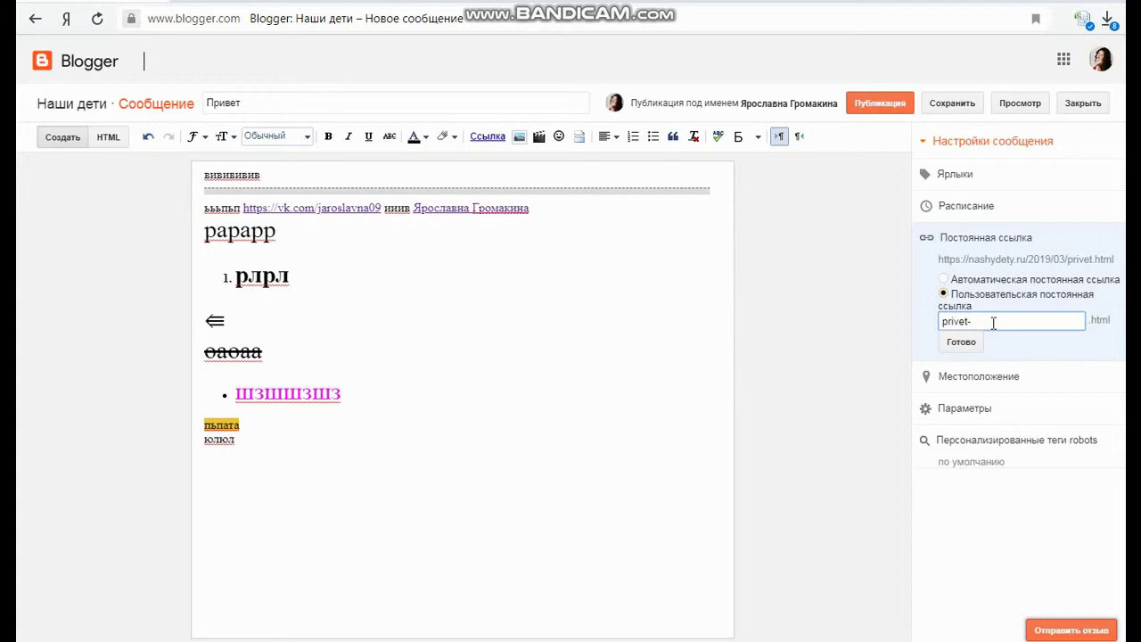
type("sem")
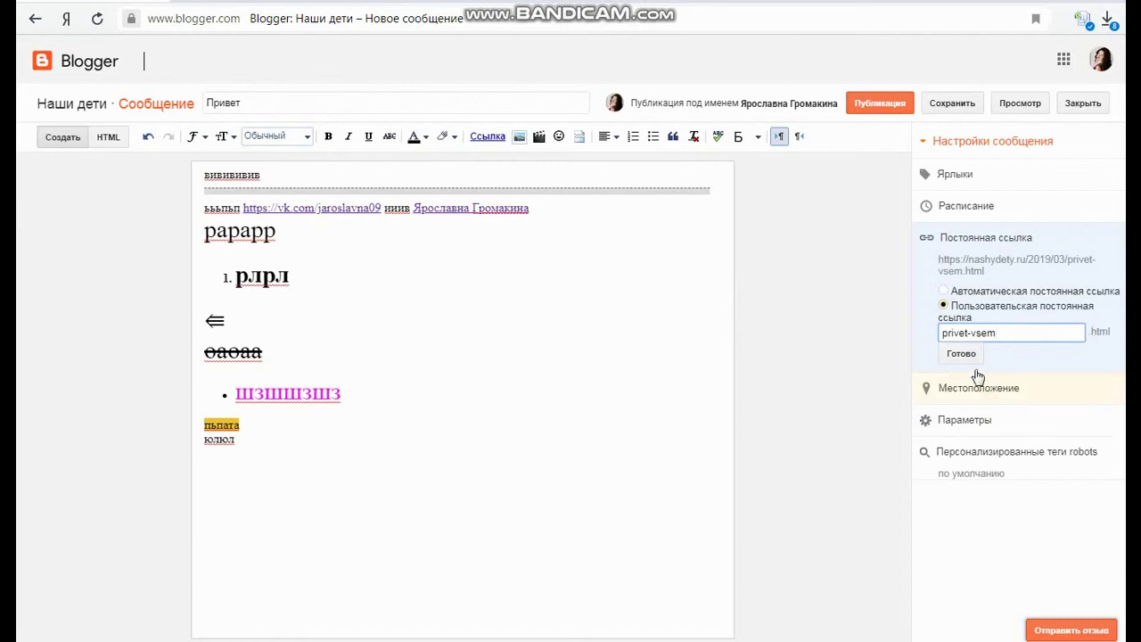
left_click(962, 354)
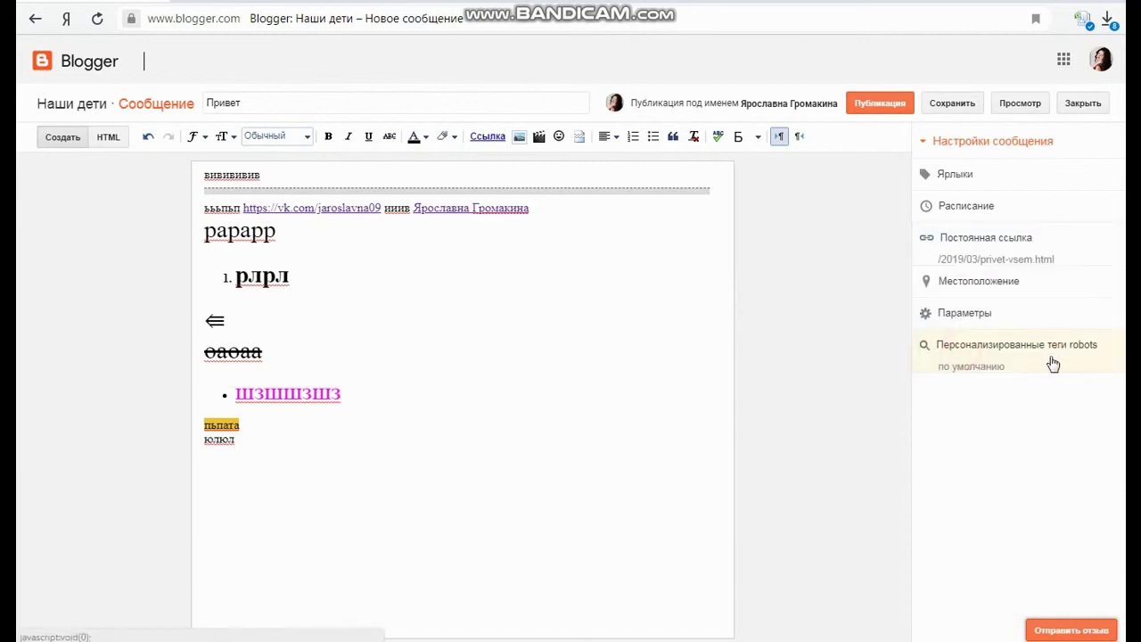
left_click(1011, 251)
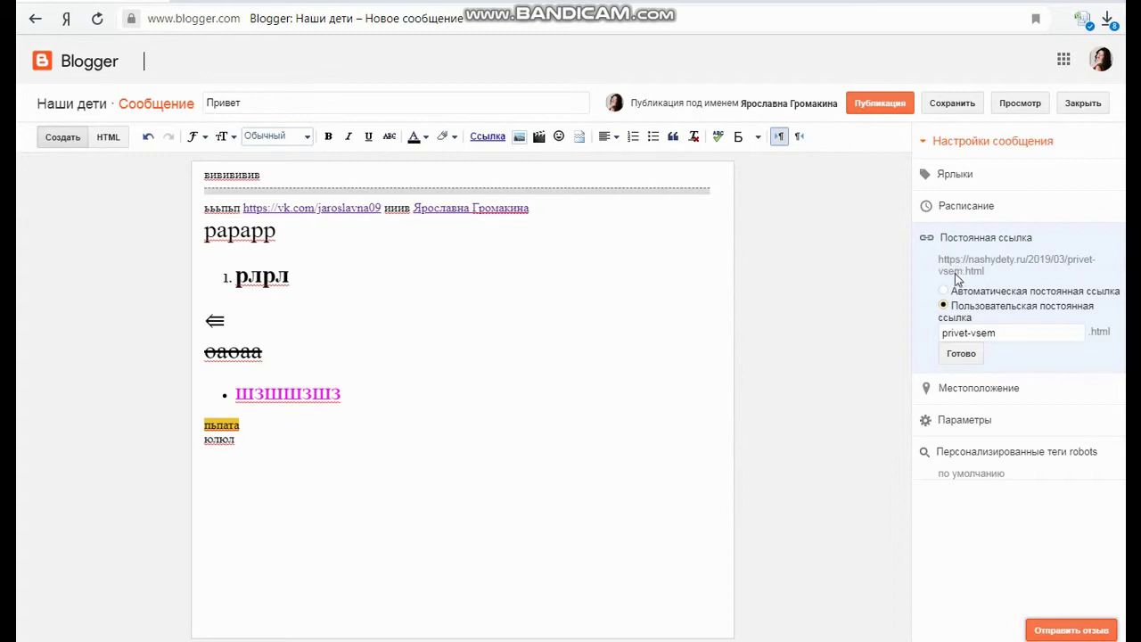
left_click(961, 354)
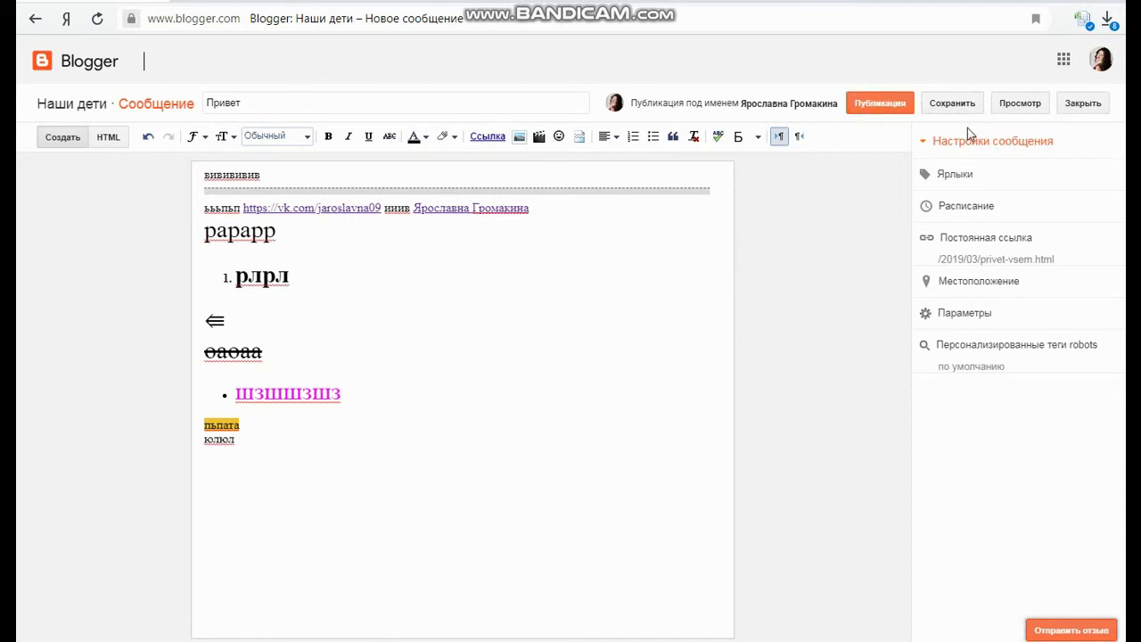
left_click(1009, 109)
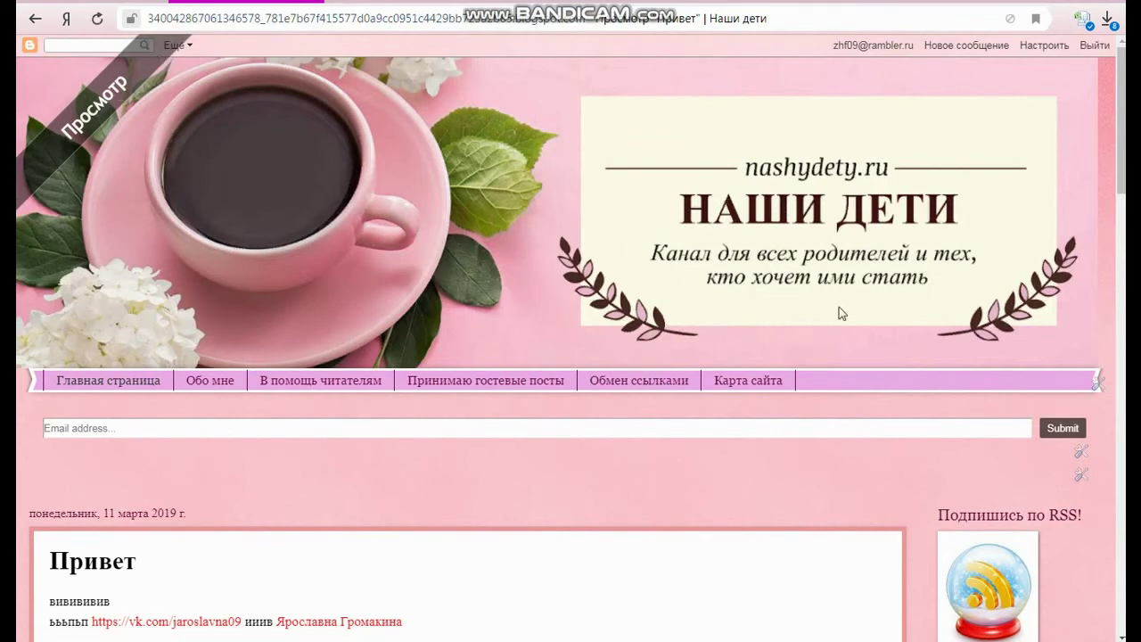
scroll(206, 200, "down", 4)
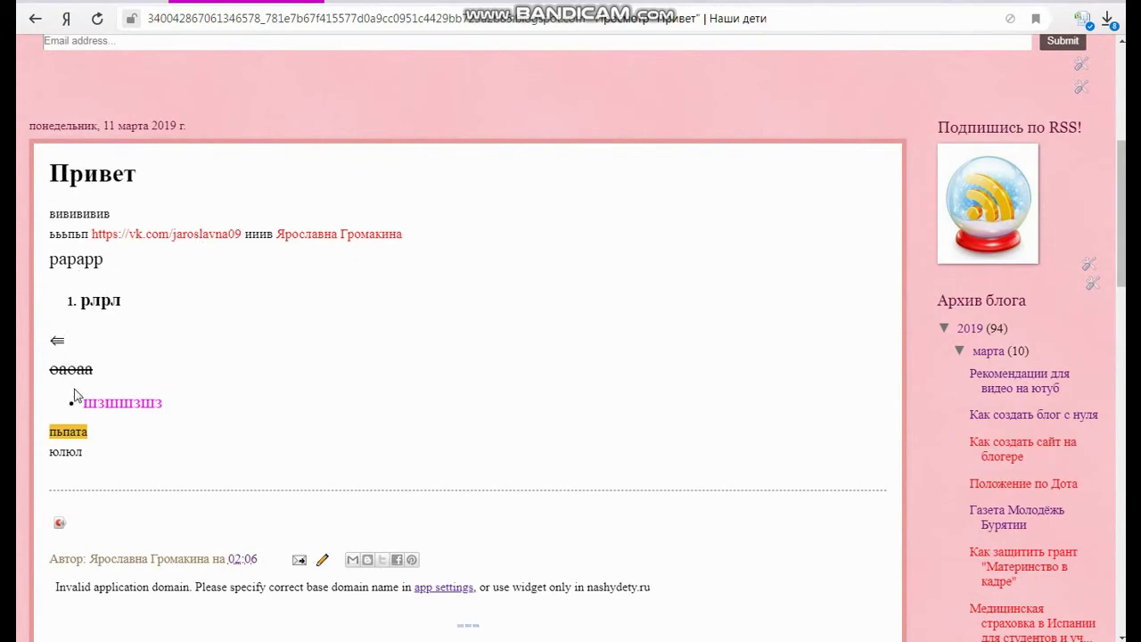
scroll(594, 344, "down", 3)
scroll(594, 344, "up", 3)
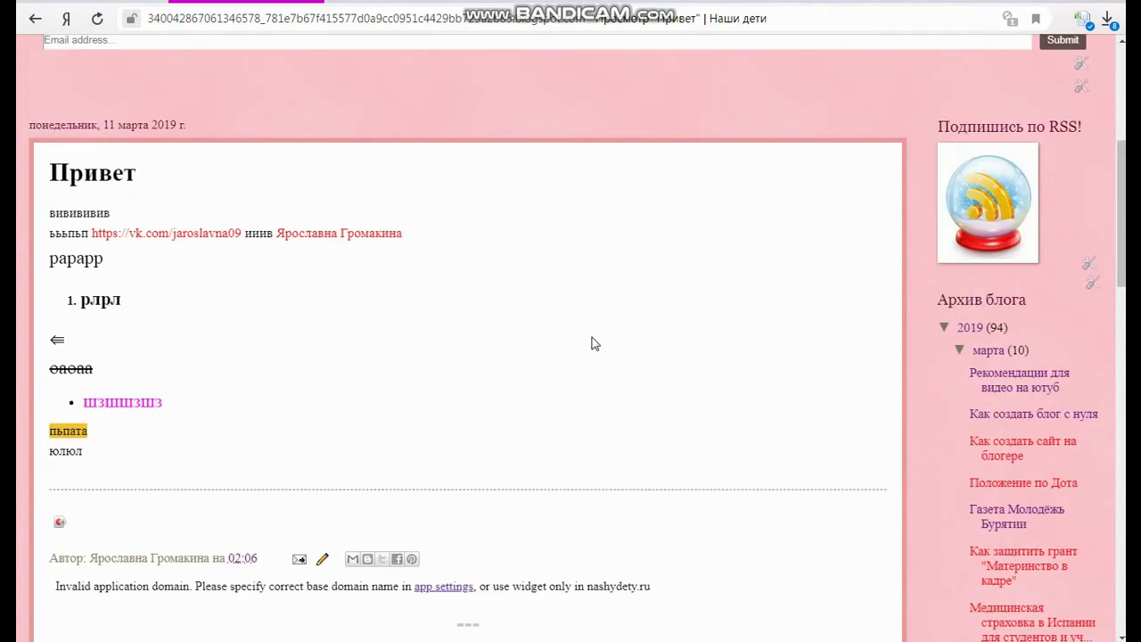
left_click(318, 2)
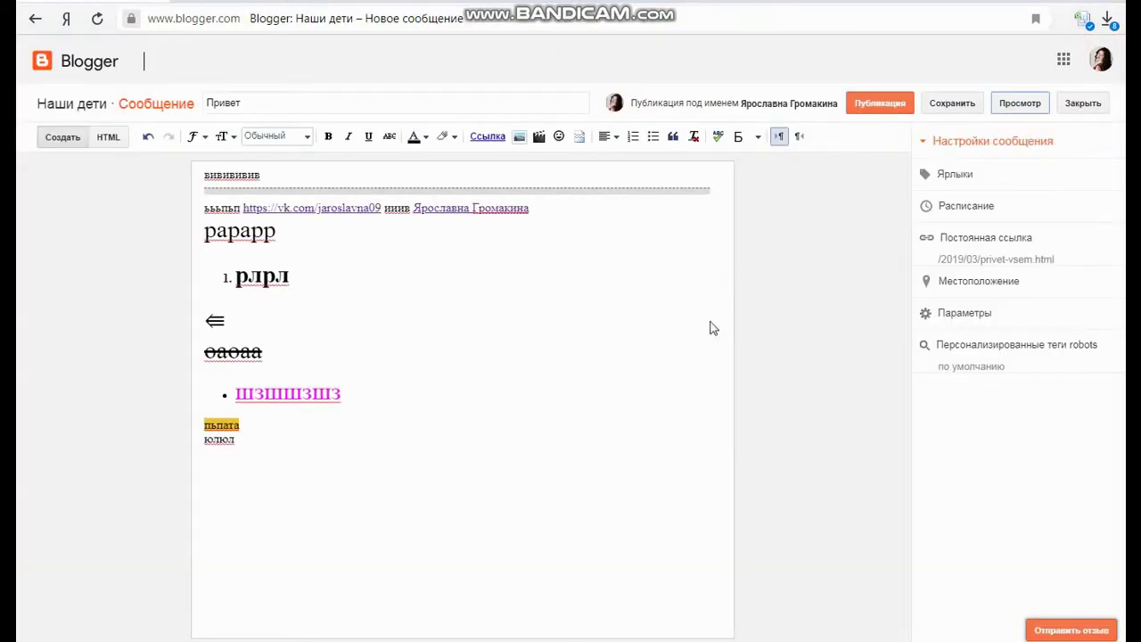